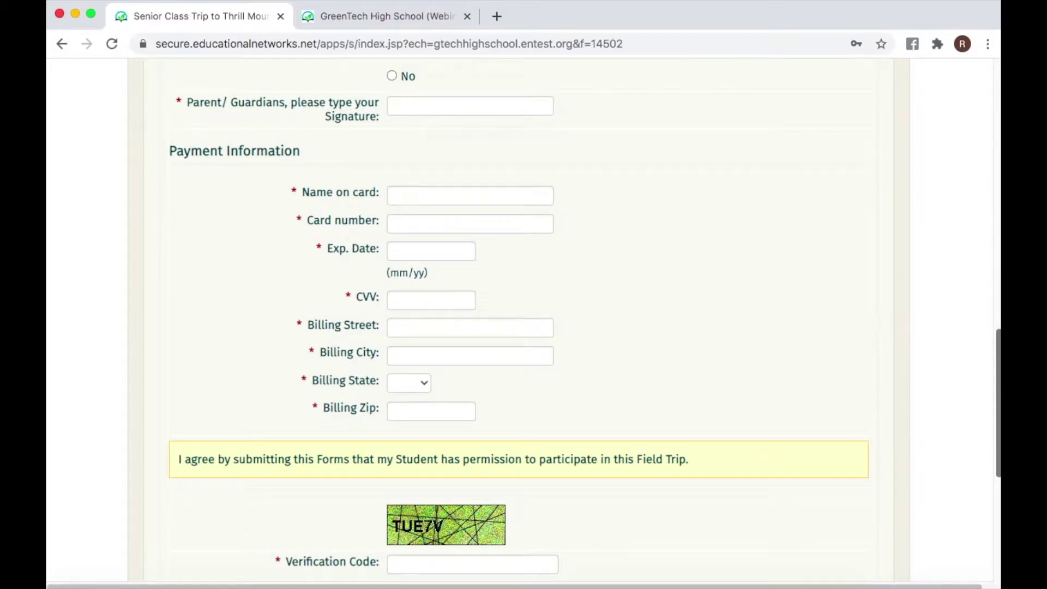
# - Open the 2020 School Interest Form on the school website and review its fields from student information to programs of interest
pyautogui.scroll(20, 544, 160)
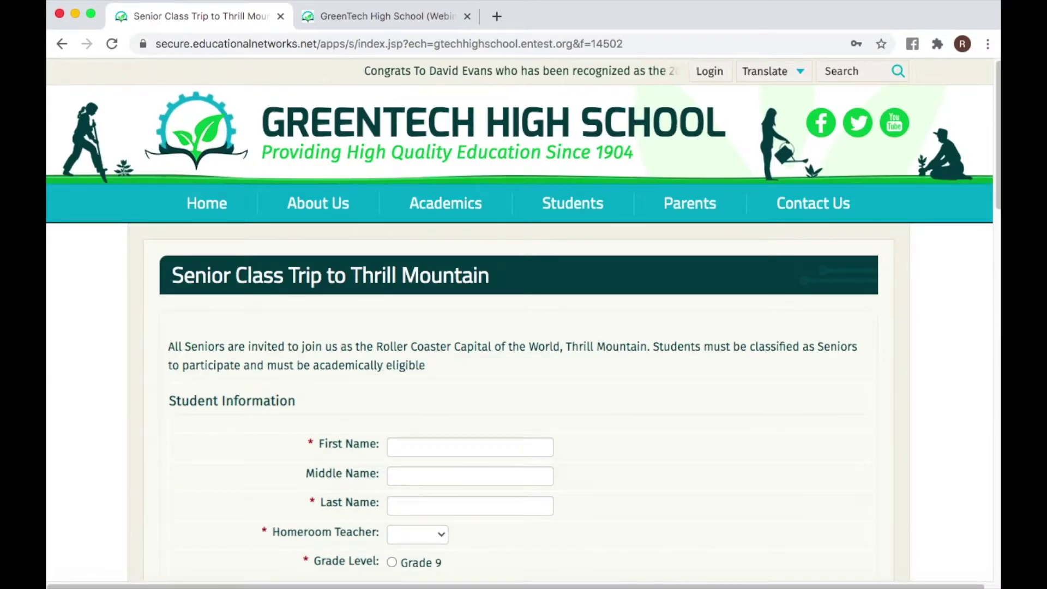
pyautogui.moveTo(456, 205)
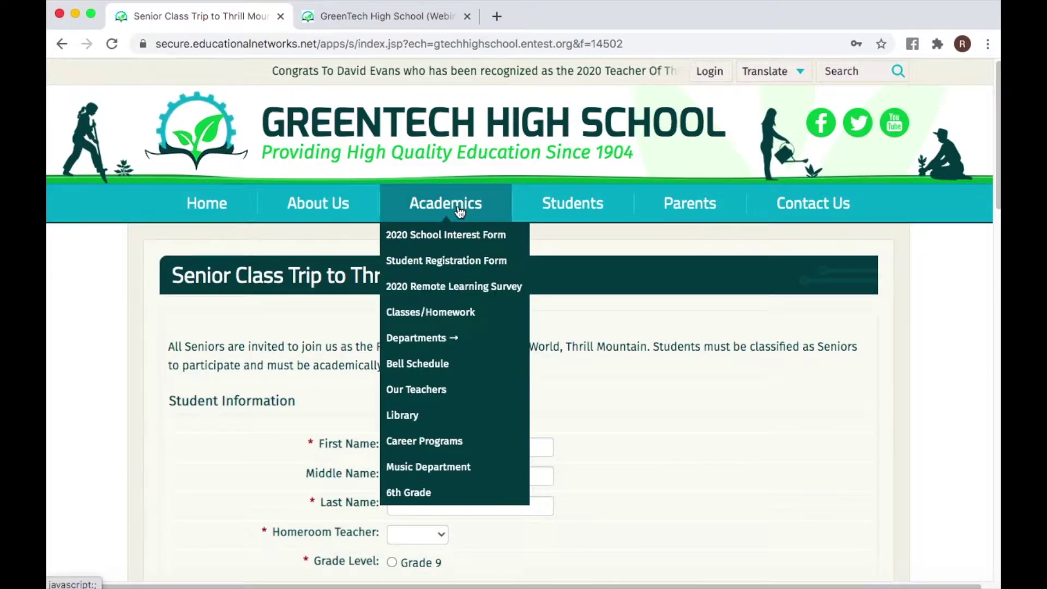
pyautogui.click(473, 233)
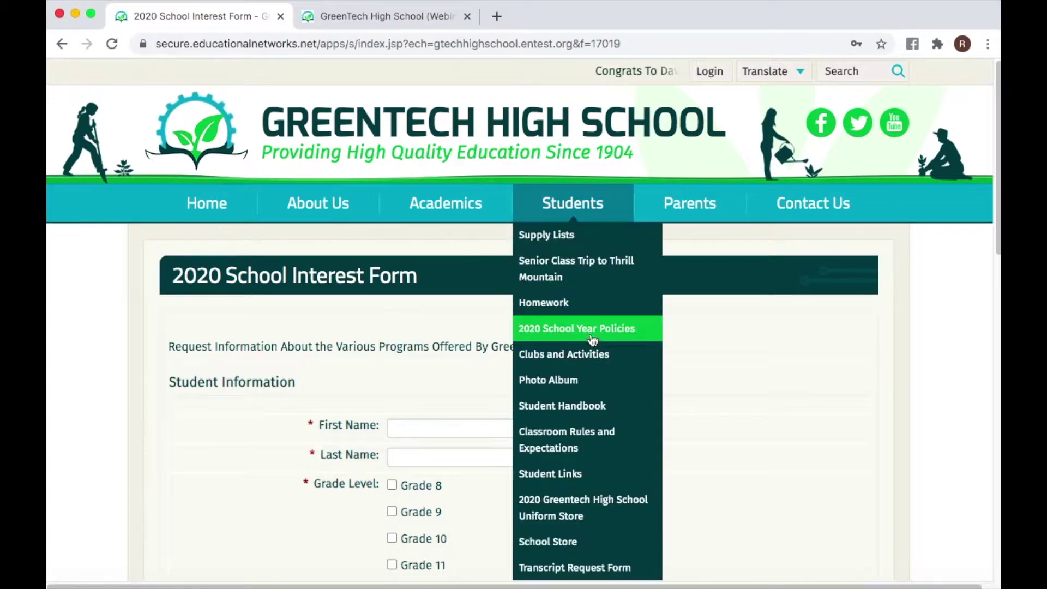
pyautogui.scroll(-2, 438, 324)
pyautogui.scroll(-6, 458, 316)
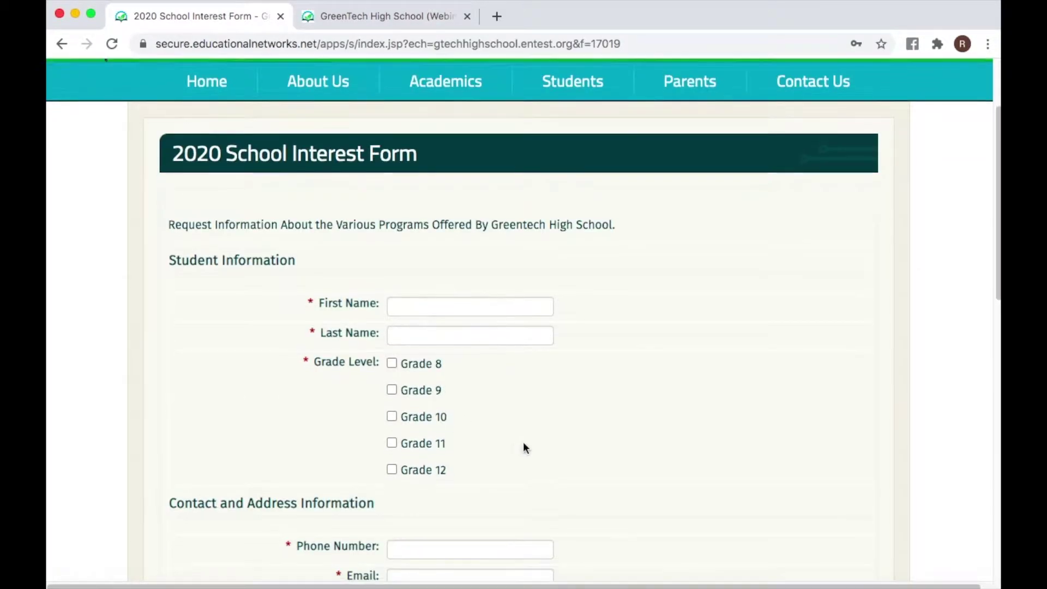
pyautogui.scroll(-5, 492, 402)
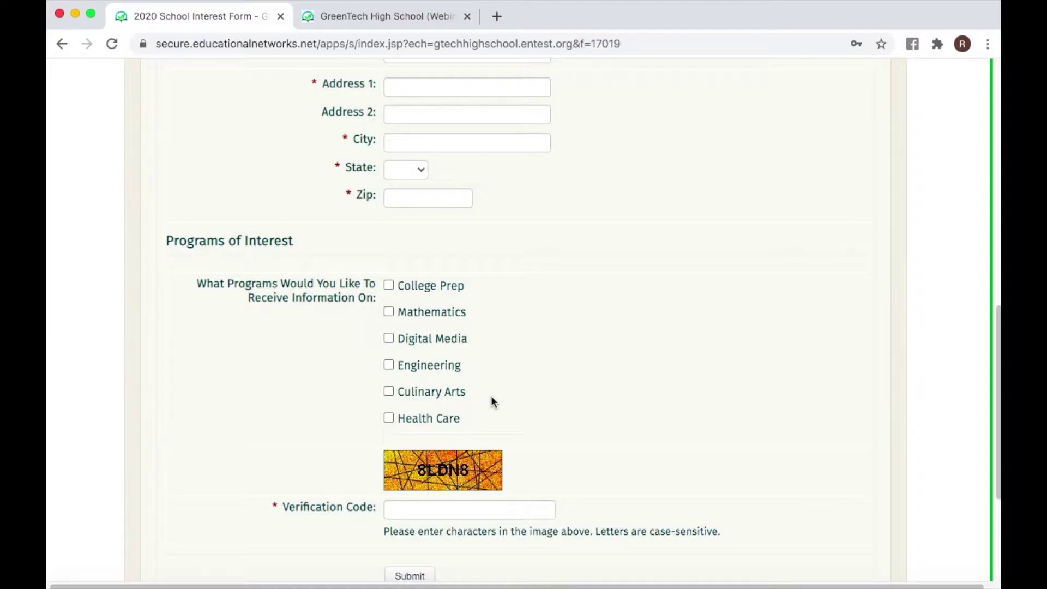
pyautogui.moveTo(997, 324); pyautogui.dragTo(976, 67)
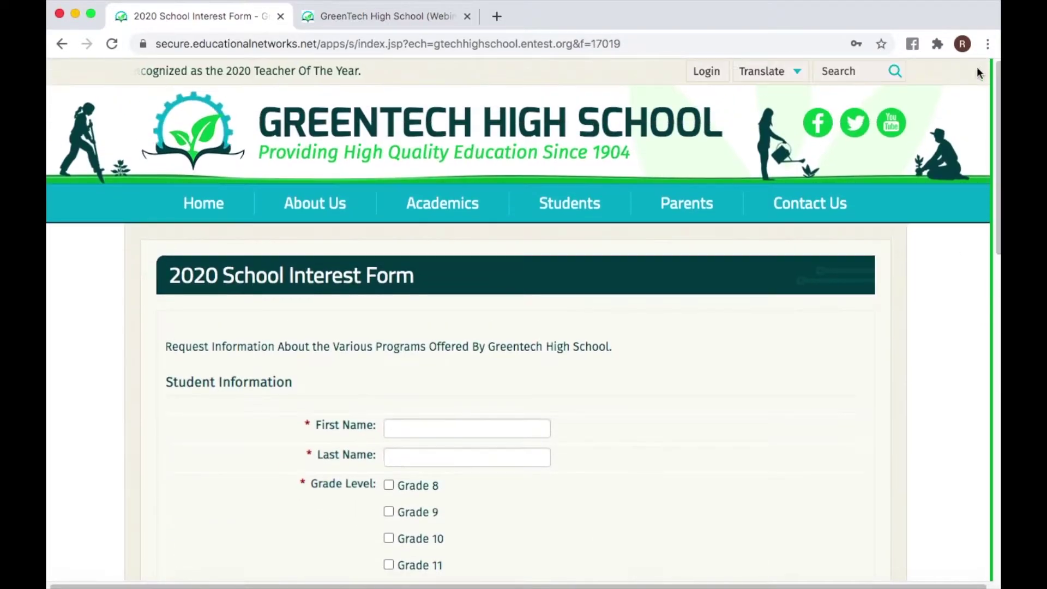
pyautogui.moveTo(522, 211)
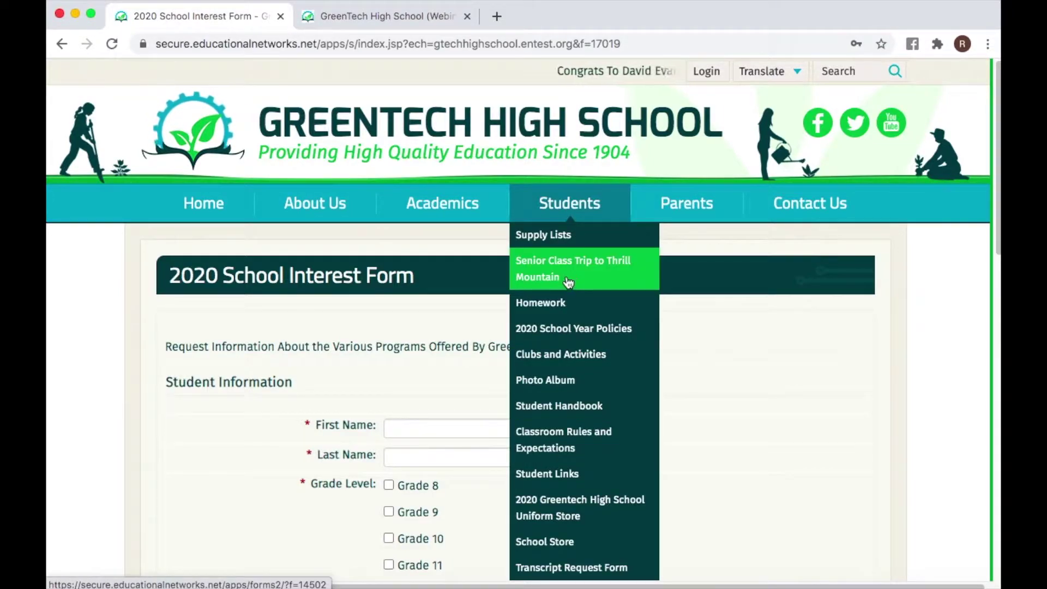
# - Log in to the GreenTech High School admin site with the saved credentials and open the Forms module
pyautogui.click(335, 20)
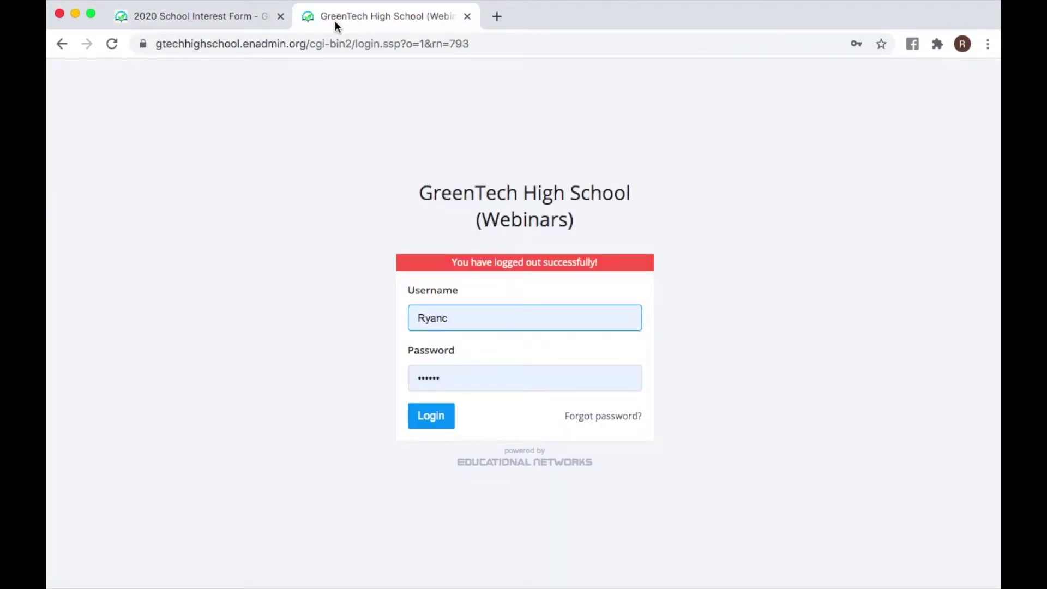
pyautogui.click(434, 413)
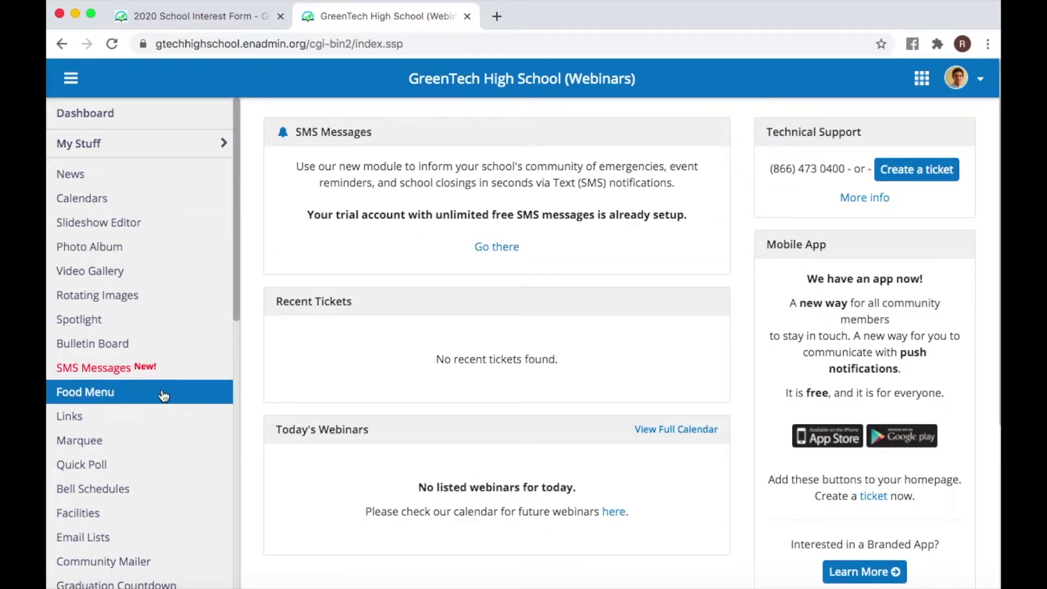
pyautogui.scroll(-2, 164, 395)
pyautogui.scroll(-5, 163, 445)
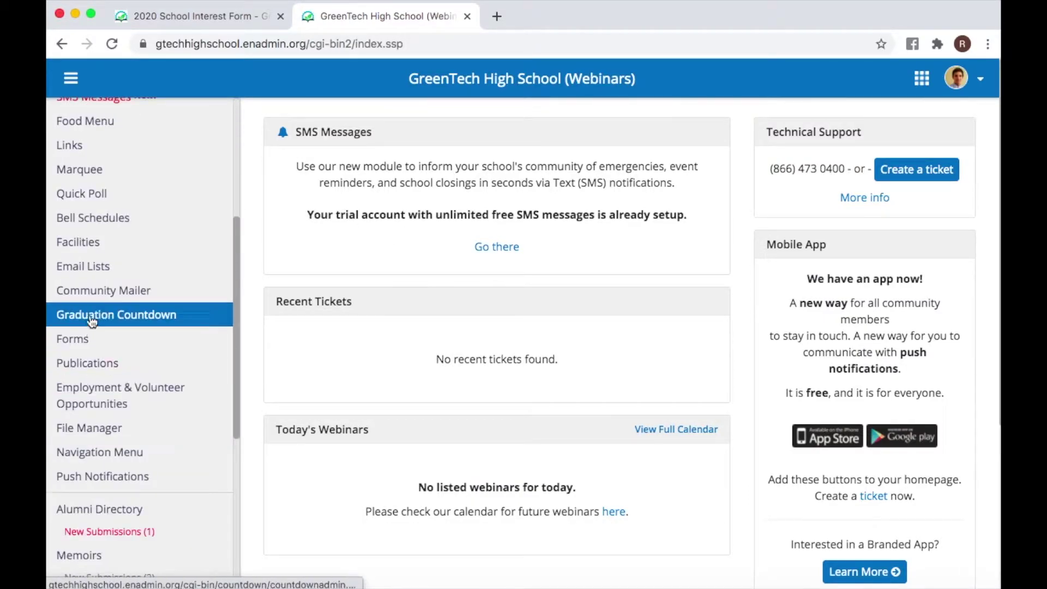
pyautogui.click(87, 339)
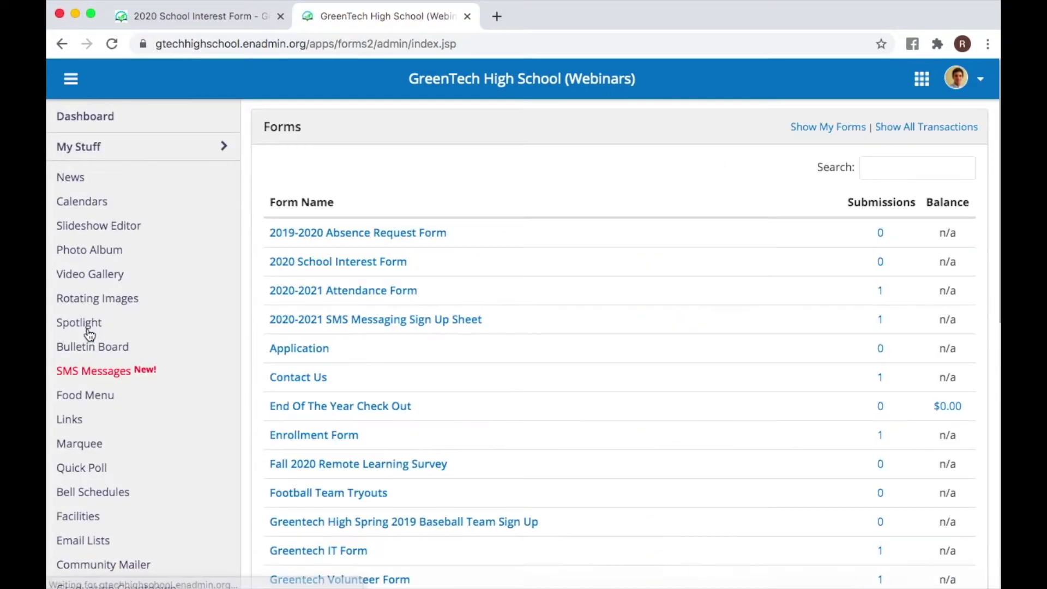
# - Open the submissions list of the Senior Class Trip to Thrill Mountain form
pyautogui.scroll(-5, 579, 287)
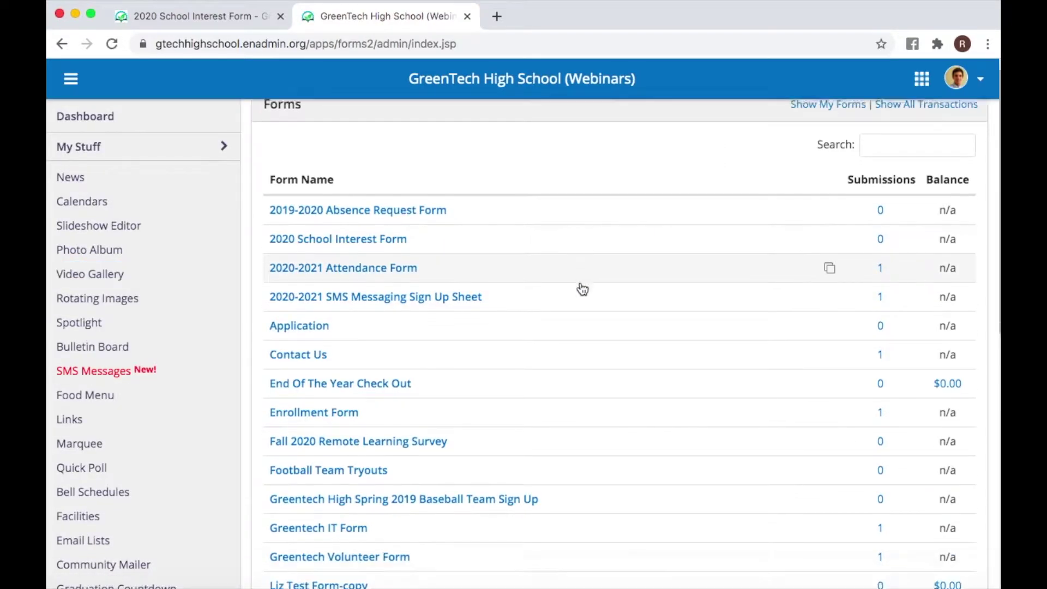
pyautogui.scroll(-5, 583, 288)
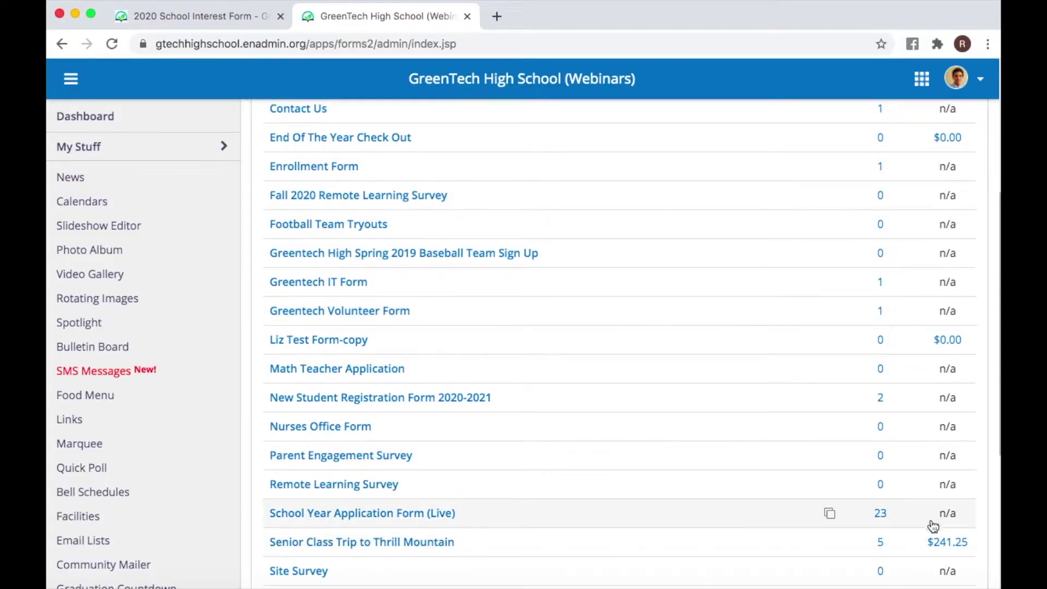
pyautogui.click(347, 544)
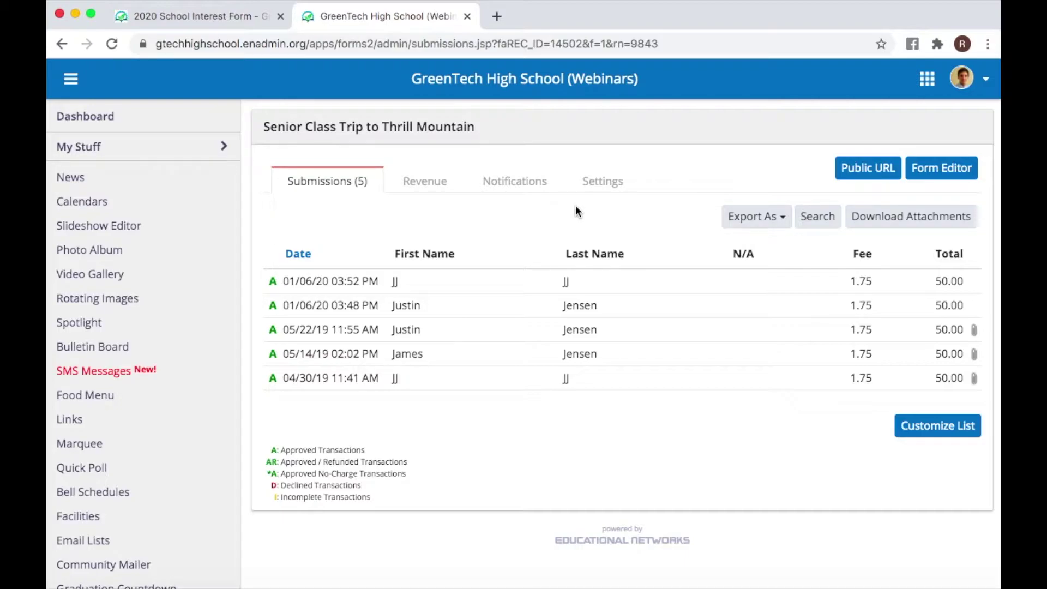
# - Review the student and guardian details of the 04/30/19 submission, and view the export formats available for the submissions
pyautogui.click(561, 379)
pyautogui.scroll(-5, 686, 328)
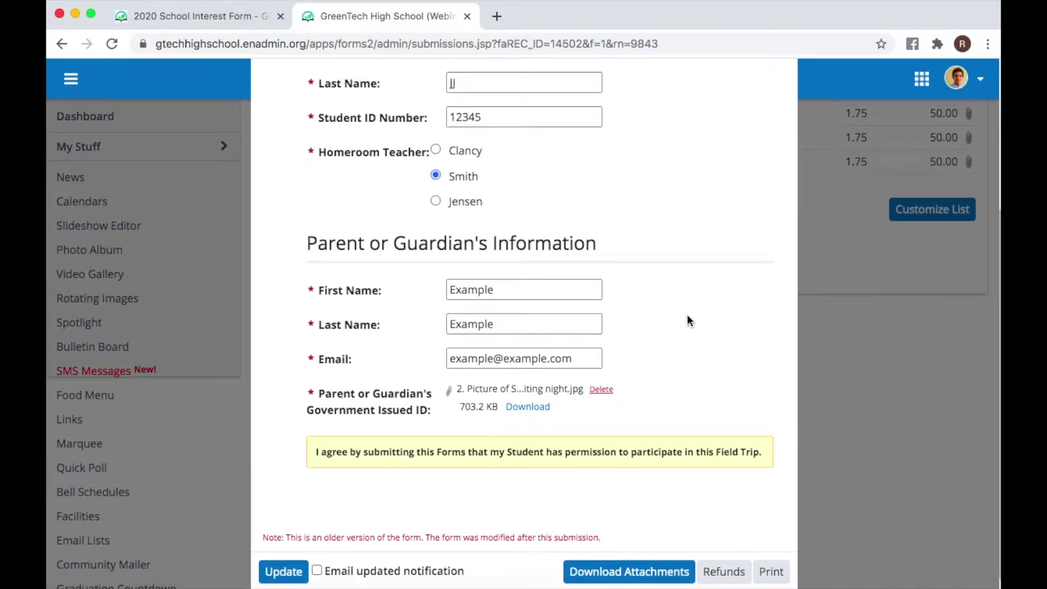
pyautogui.scroll(5, 970, 139)
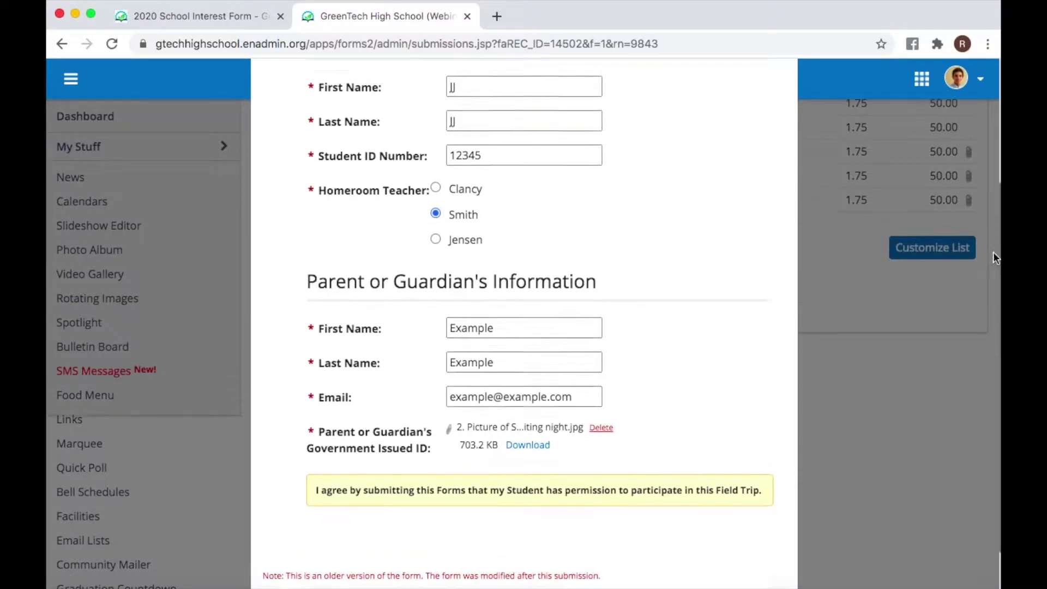
pyautogui.scroll(-5, 948, 394)
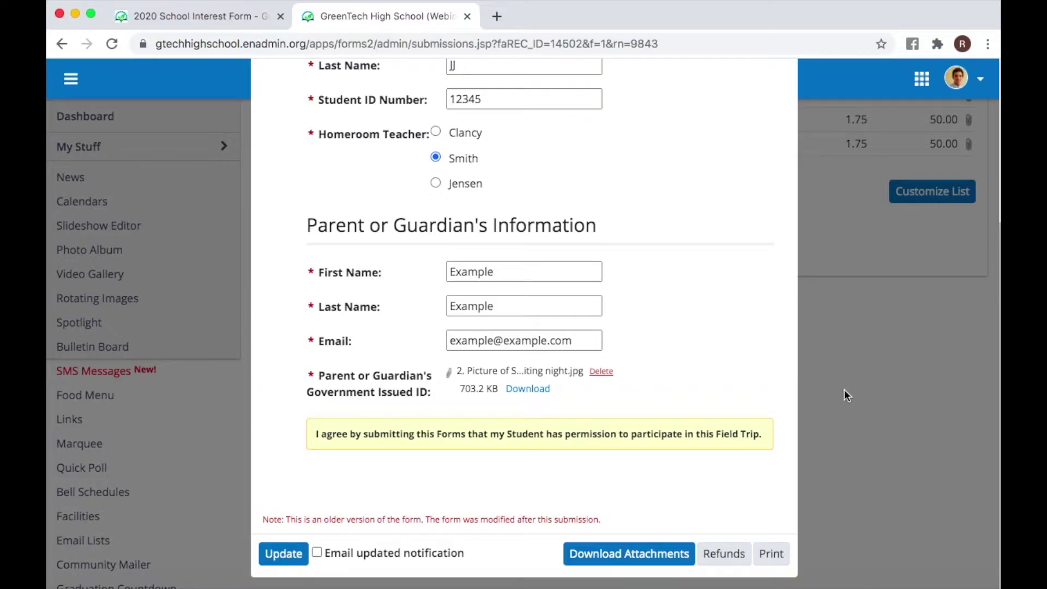
pyautogui.scroll(1, 672, 319)
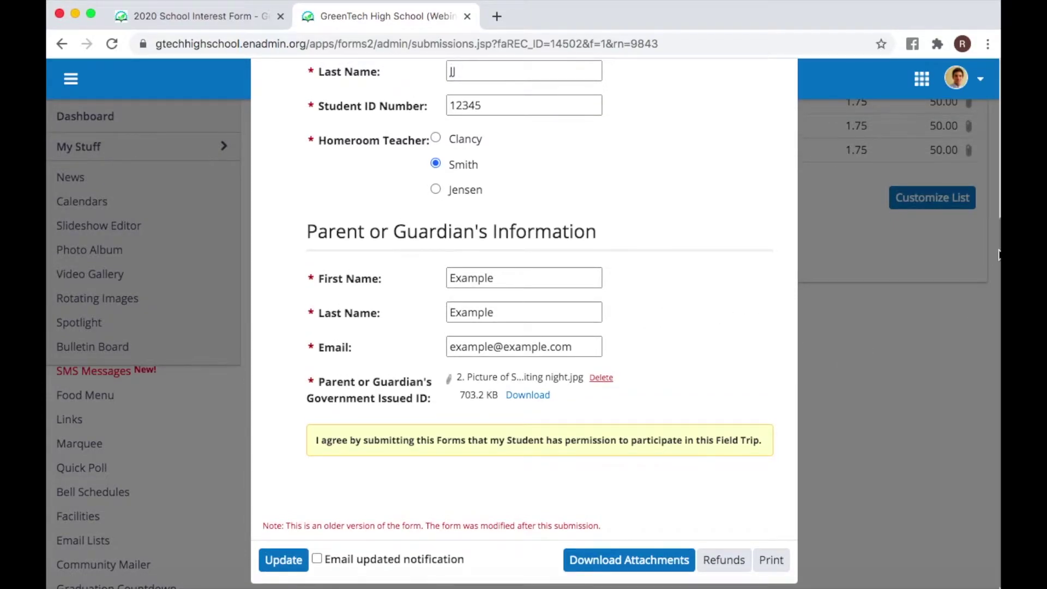
pyautogui.scroll(5, 769, 108)
pyautogui.click(781, 117)
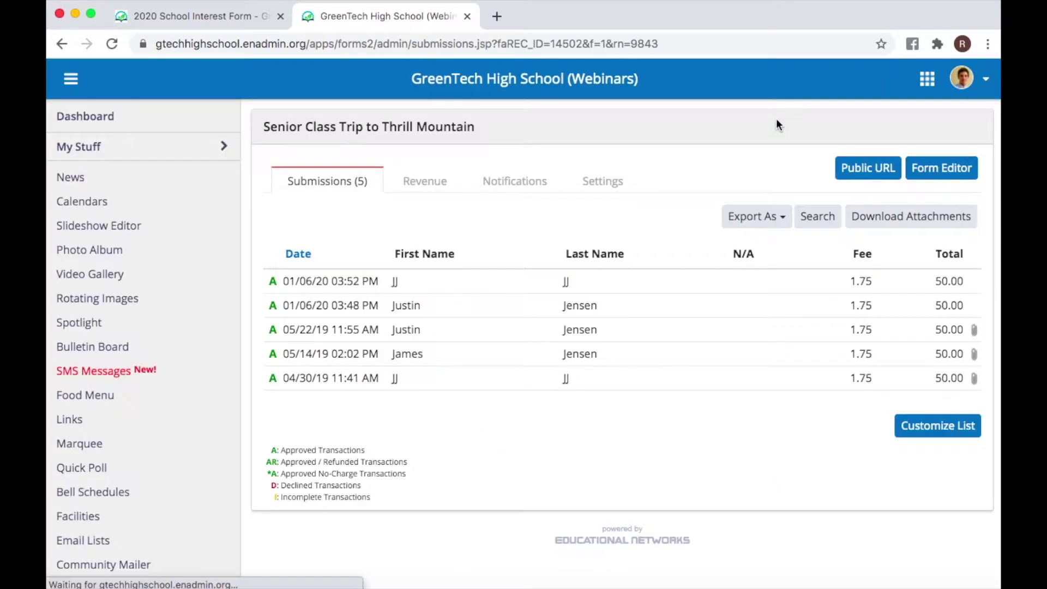
pyautogui.click(746, 227)
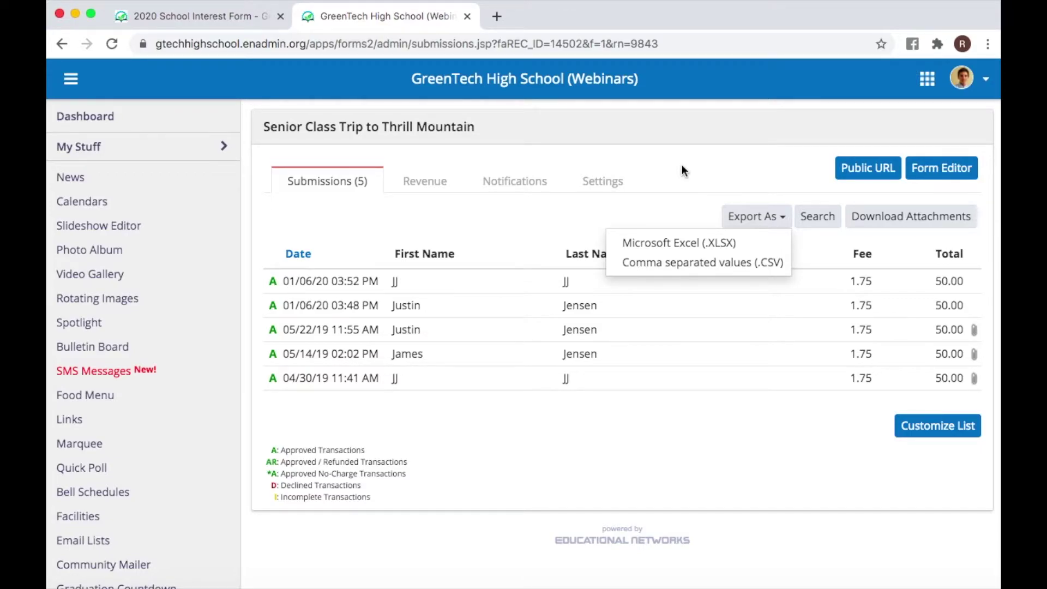
pyautogui.click(548, 165)
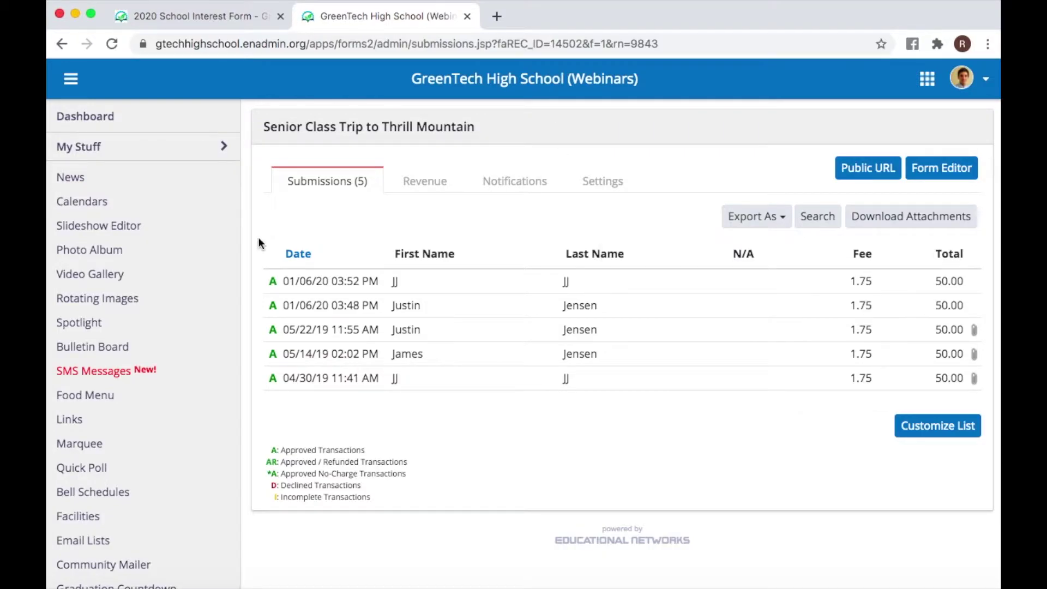
# - Return to the forms list and start a new form named "2021 School Interest Form"
pyautogui.scroll(-8, 82, 398)
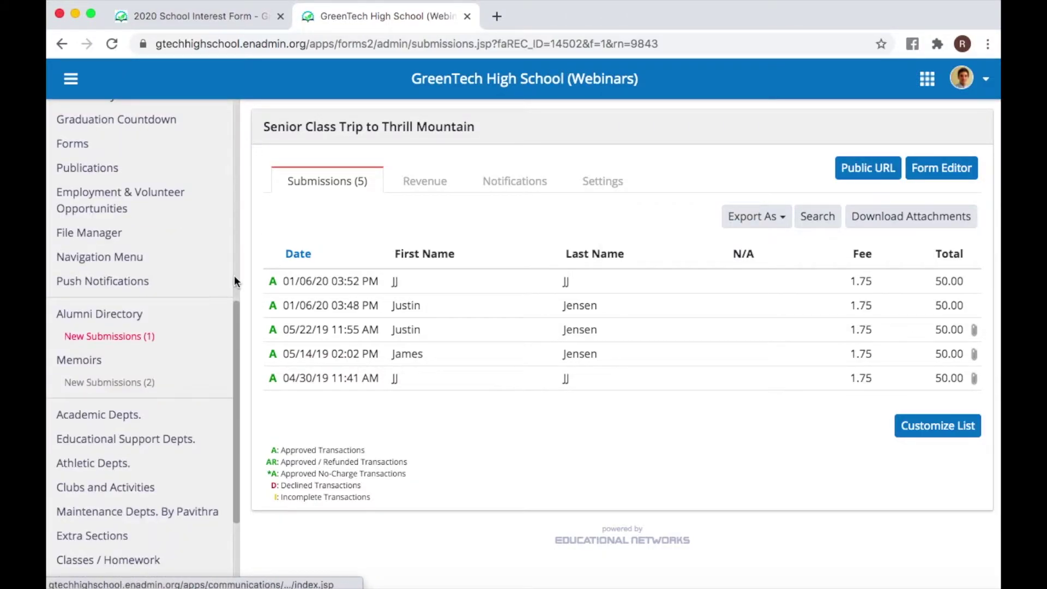
pyautogui.click(174, 144)
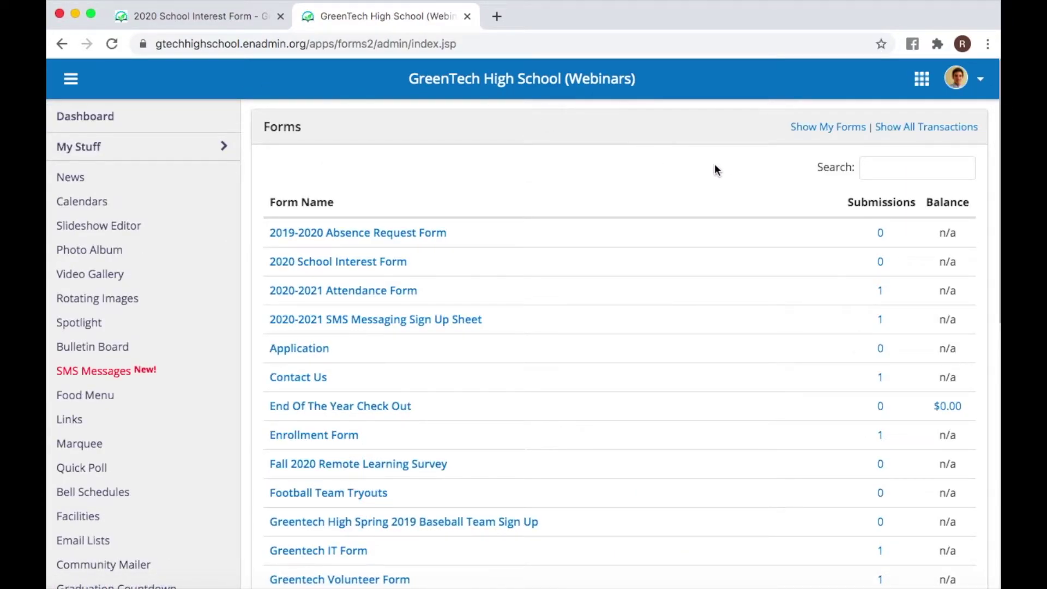
pyautogui.scroll(-5, 847, 251)
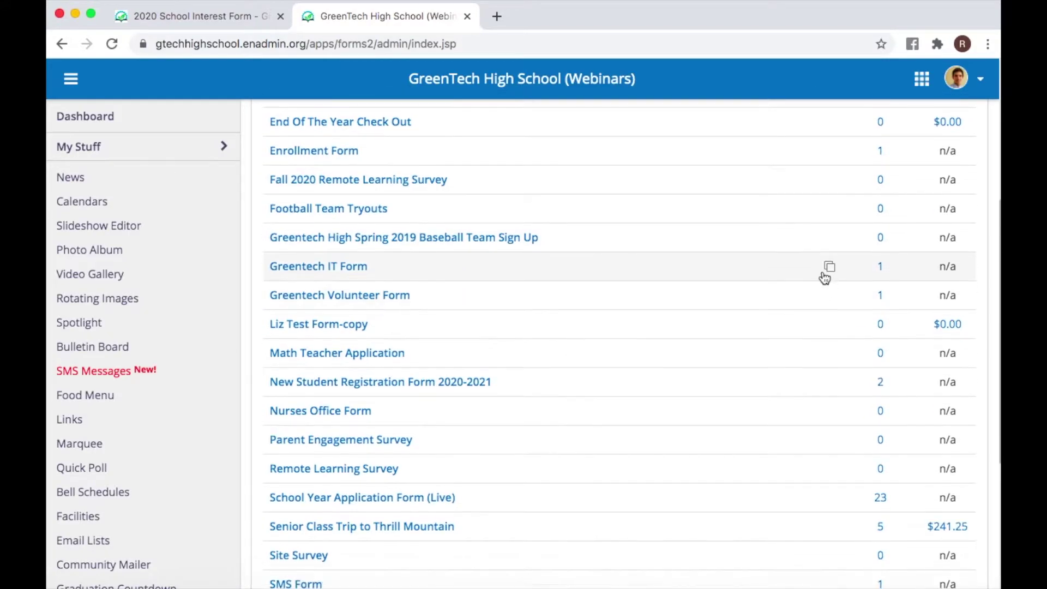
pyautogui.scroll(-5, 826, 284)
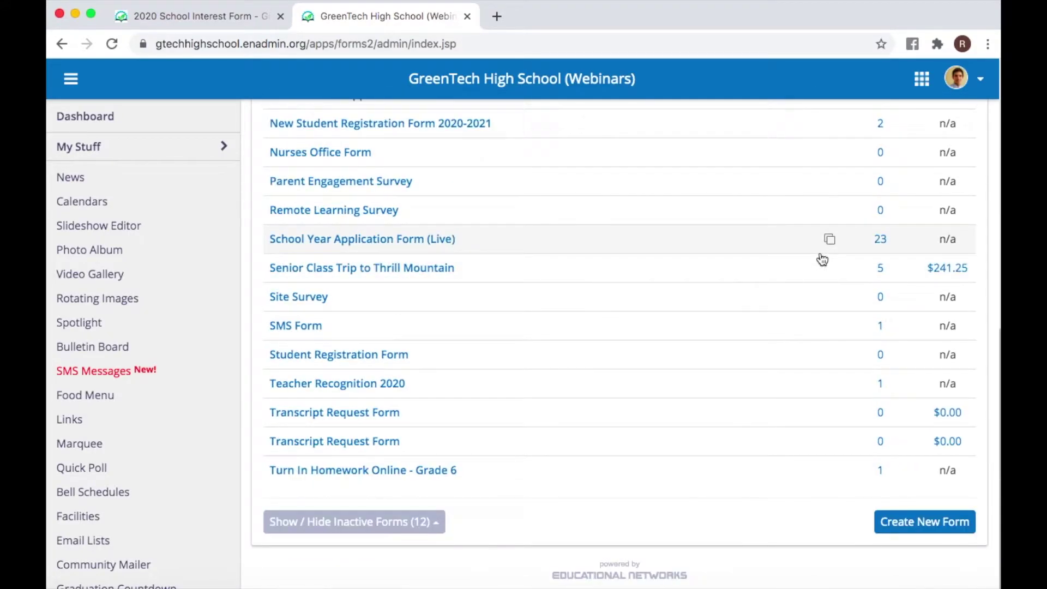
pyautogui.click(935, 522)
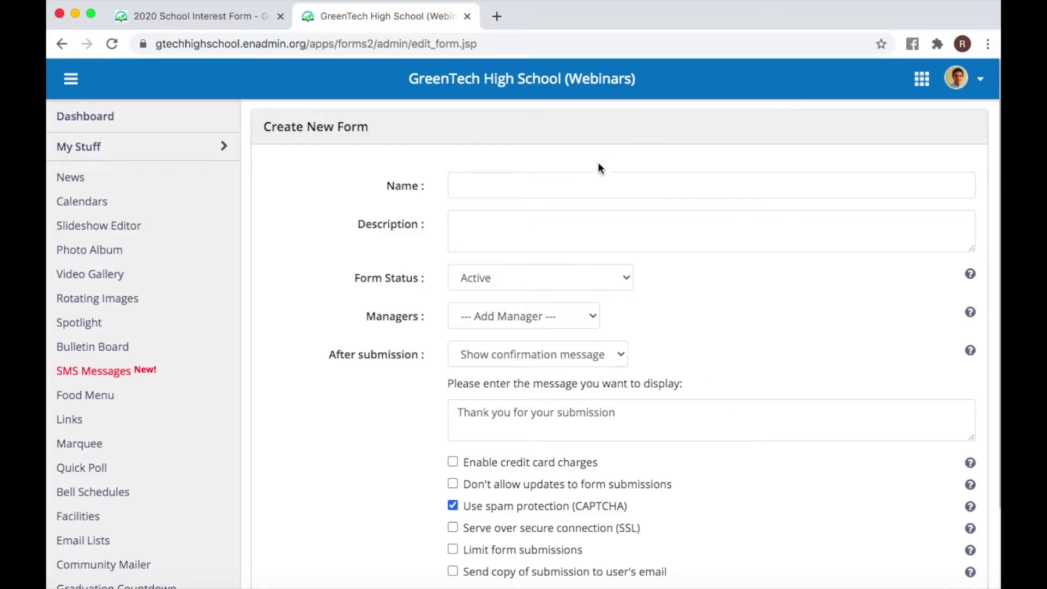
pyautogui.click(585, 183)
pyautogui.write('20')
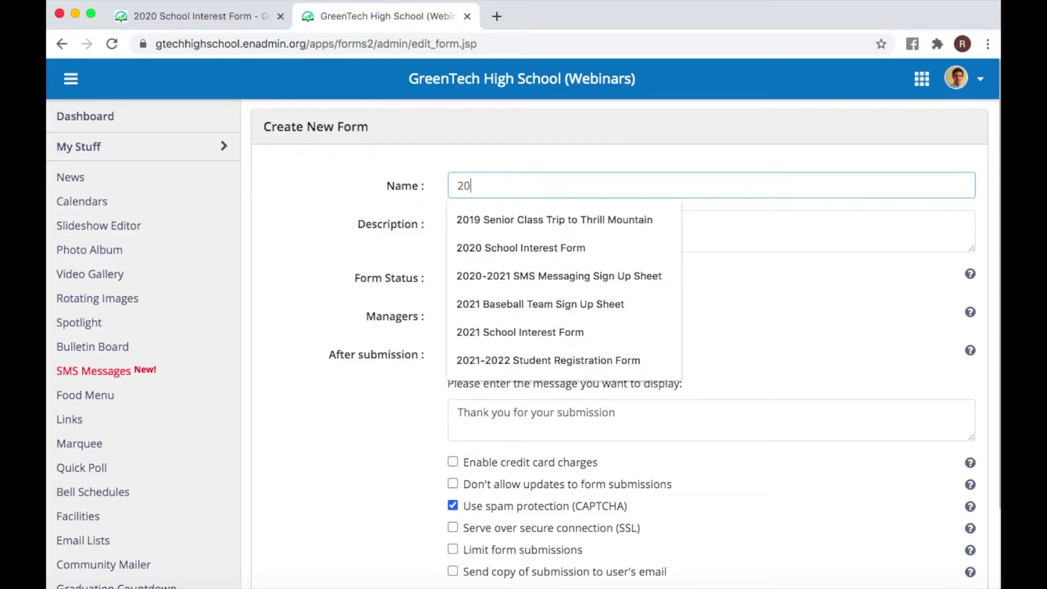
pyautogui.write('21 S')
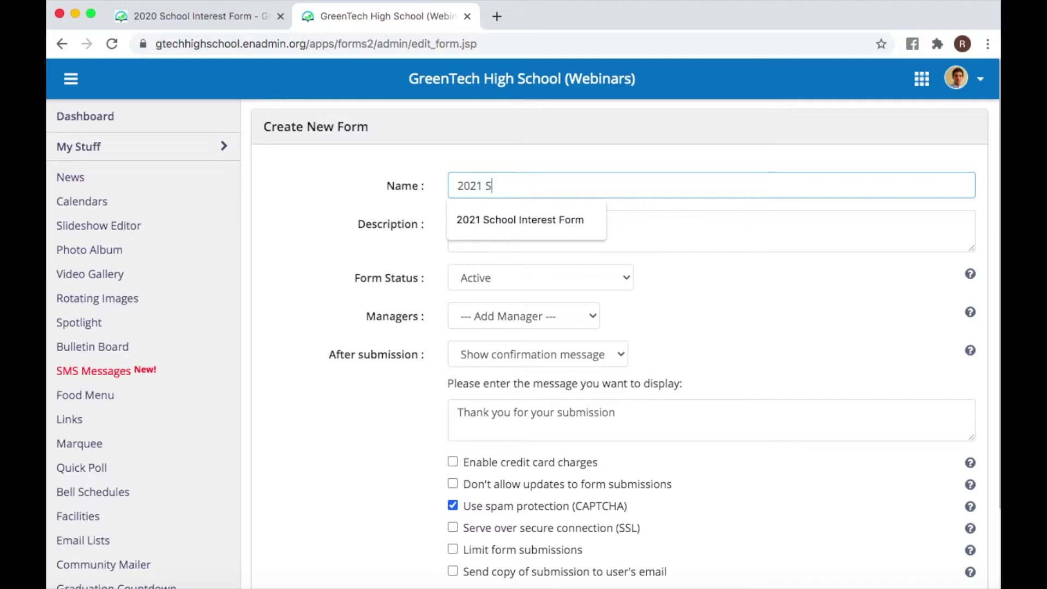
pyautogui.write('chool Interest Form')
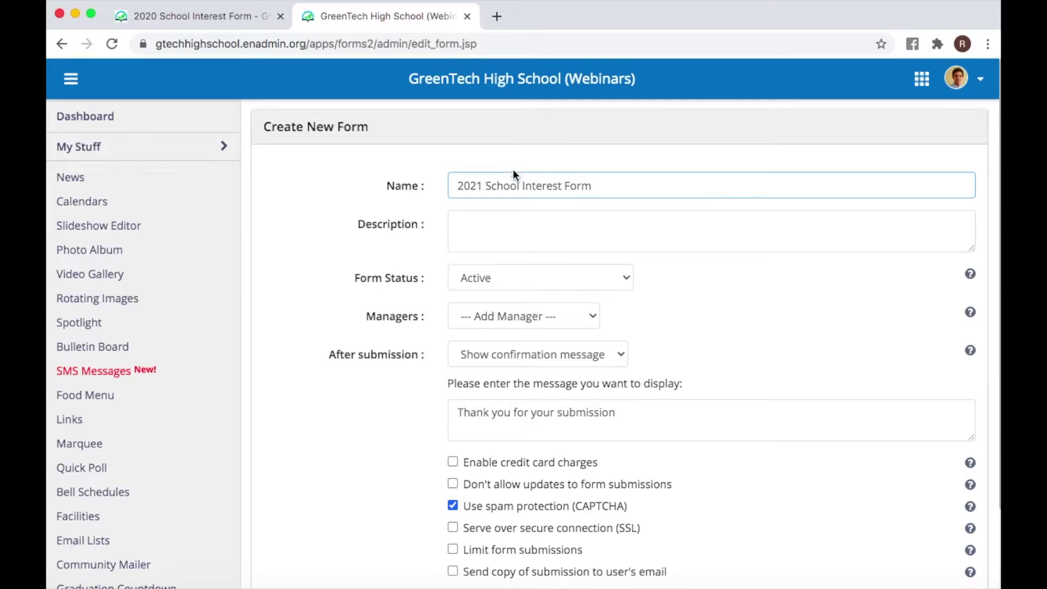
# - Enter the form description "Interested in attending GreenTech High? Fill out this Form to receive information on our different programs."
pyautogui.click(220, 22)
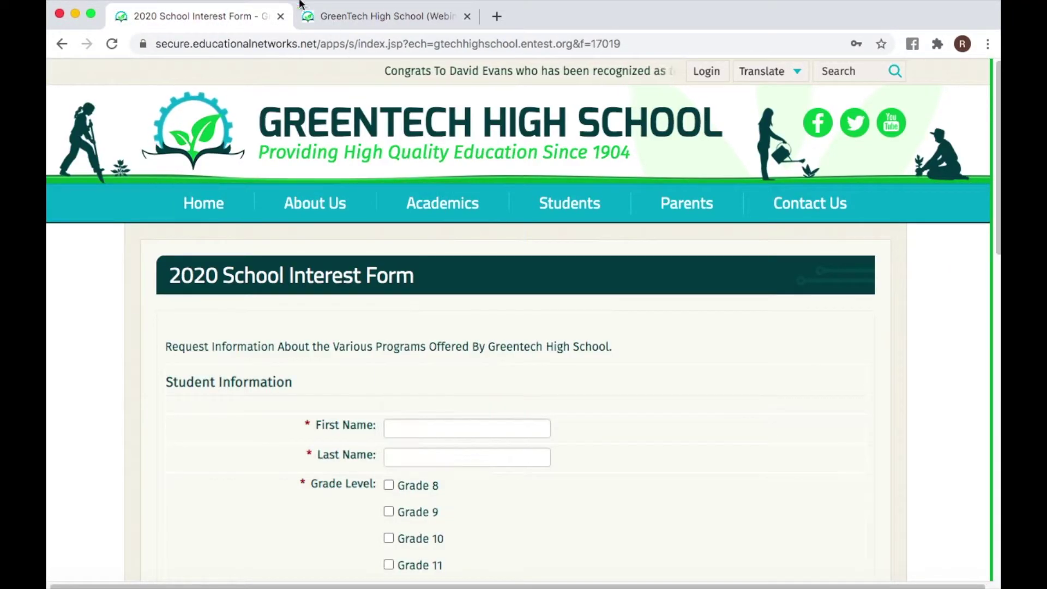
pyautogui.click(328, 15)
pyautogui.click(502, 218)
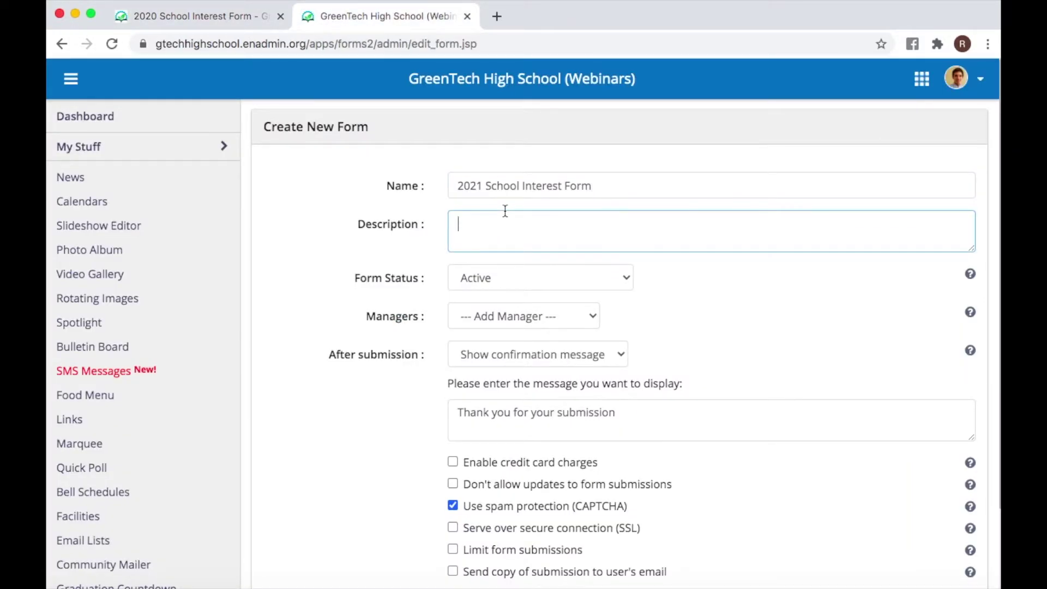
pyautogui.write('Interested in attending Gree')
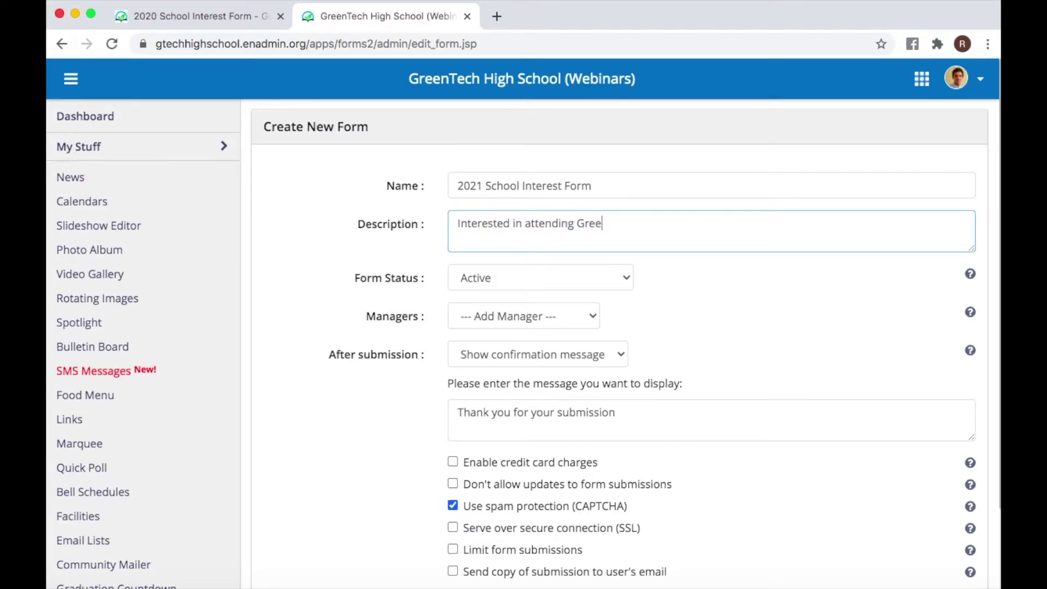
pyautogui.write('nTech High? Fill out this F')
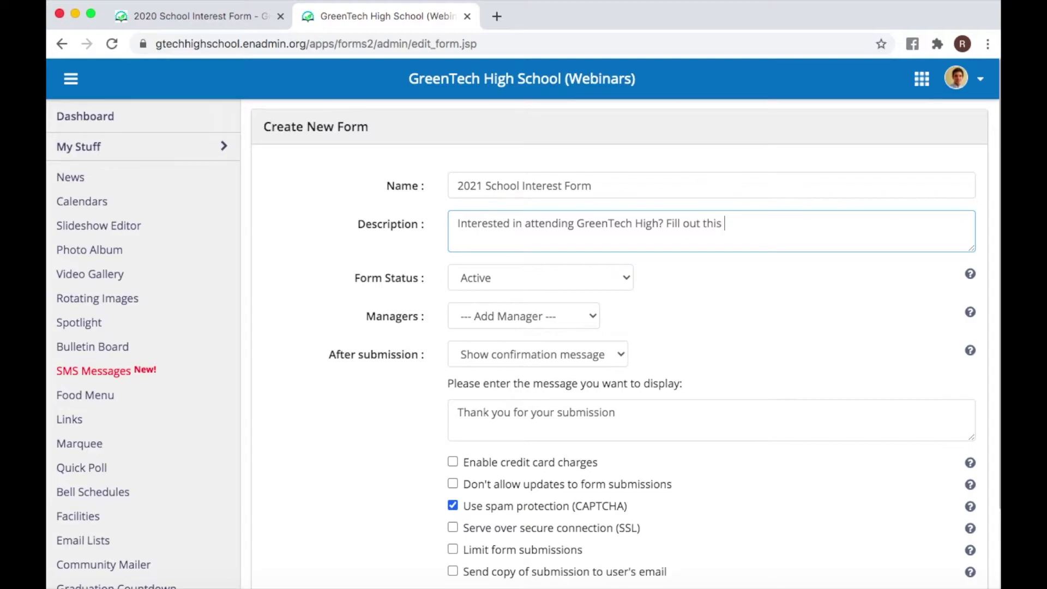
pyautogui.write('to recieve')
pyautogui.press('BackSpace')
pyautogui.press('BackSpace')
pyautogui.write('ve')
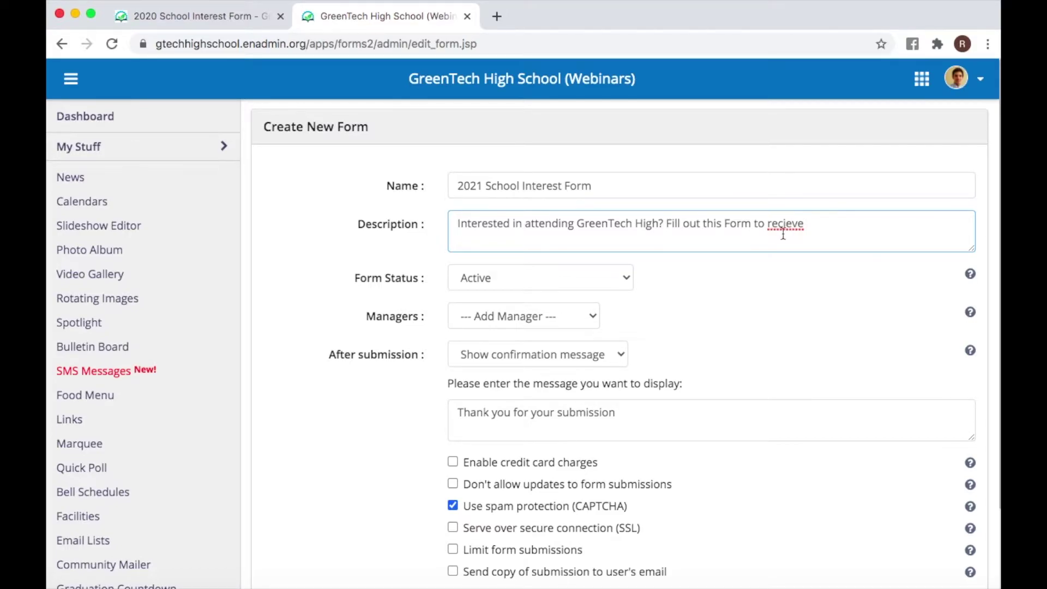
pyautogui.rightClick(785, 227)
pyautogui.click(819, 234)
pyautogui.write('information on')
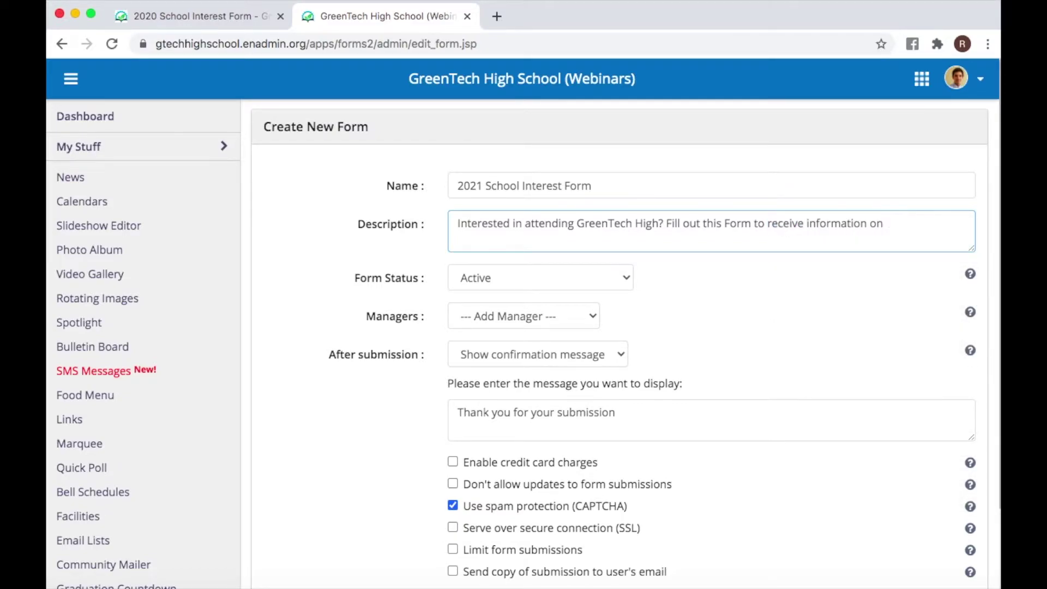
pyautogui.write(' our different progr')
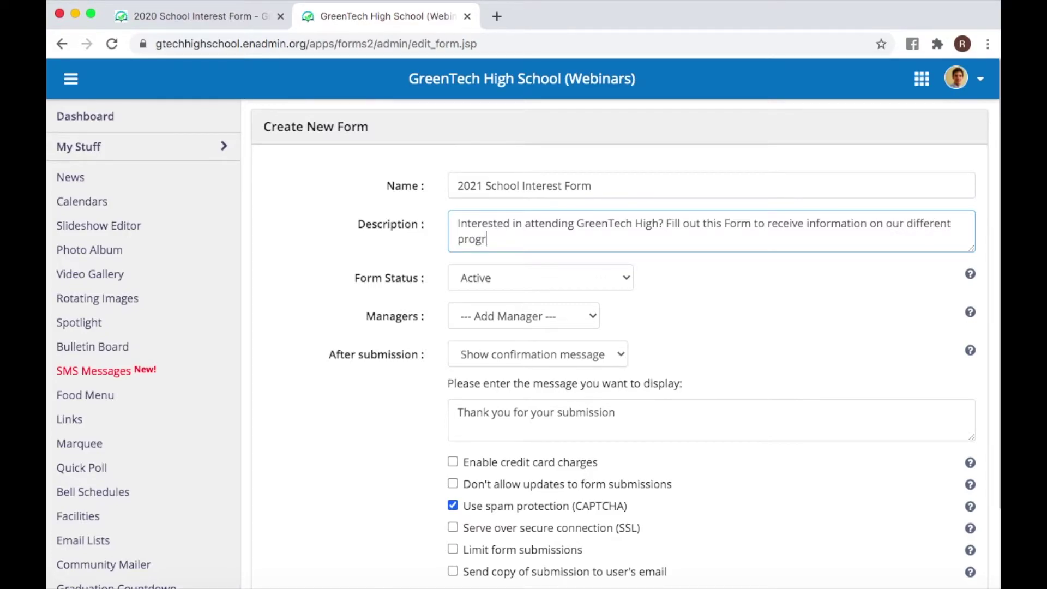
pyautogui.write('ams.')
# - Add the administrator as manager and set the confirmation message to "Thank you for your submission, all forms are reviewed within 3-5 Business Days"
pyautogui.click(538, 323)
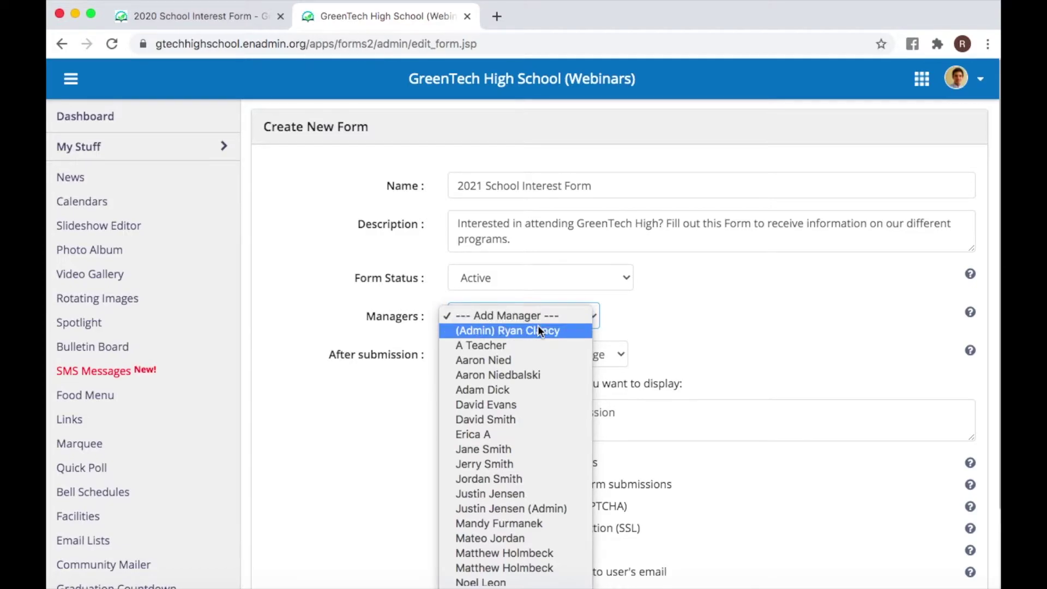
pyautogui.click(538, 327)
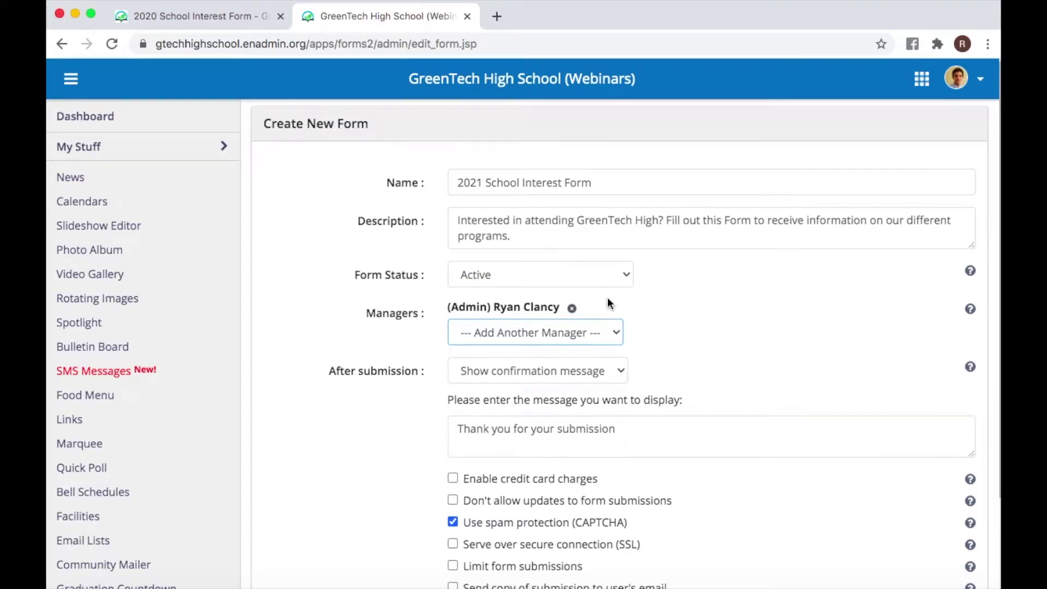
pyautogui.scroll(-2, 608, 297)
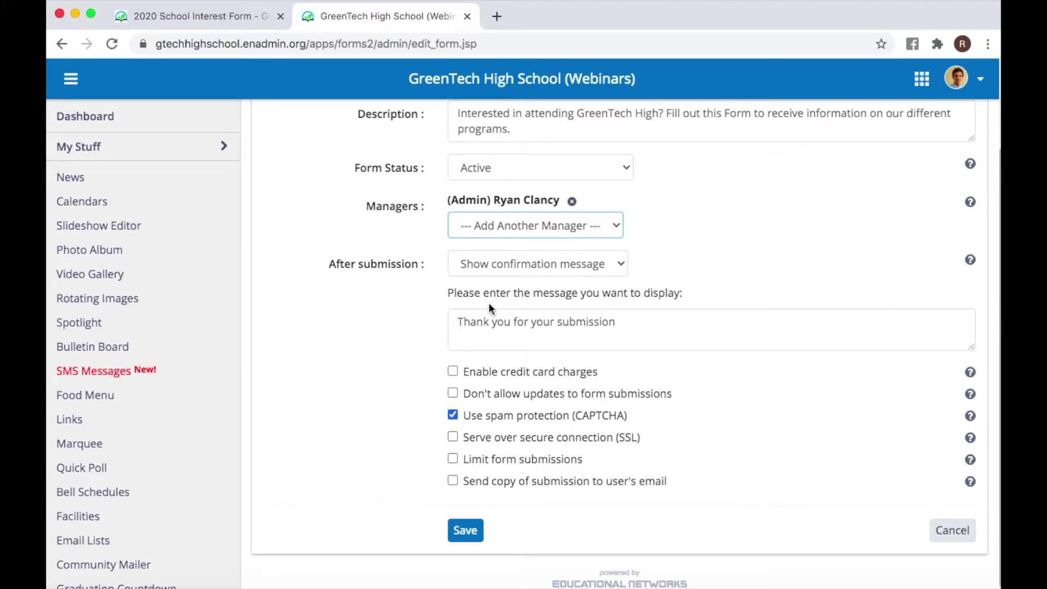
pyautogui.click(671, 328)
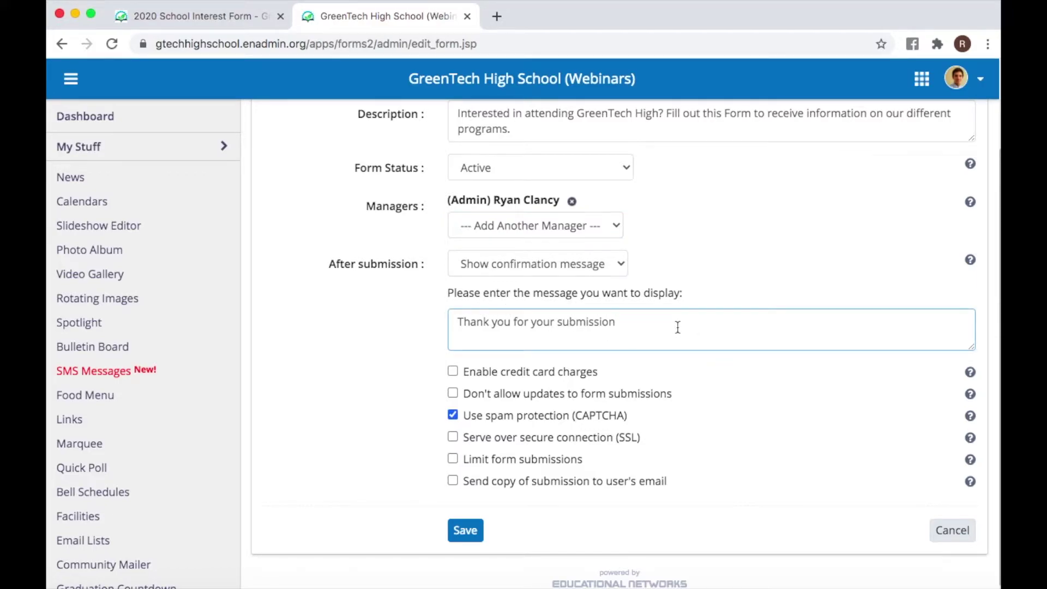
pyautogui.write(', all forms are reviewed within 3')
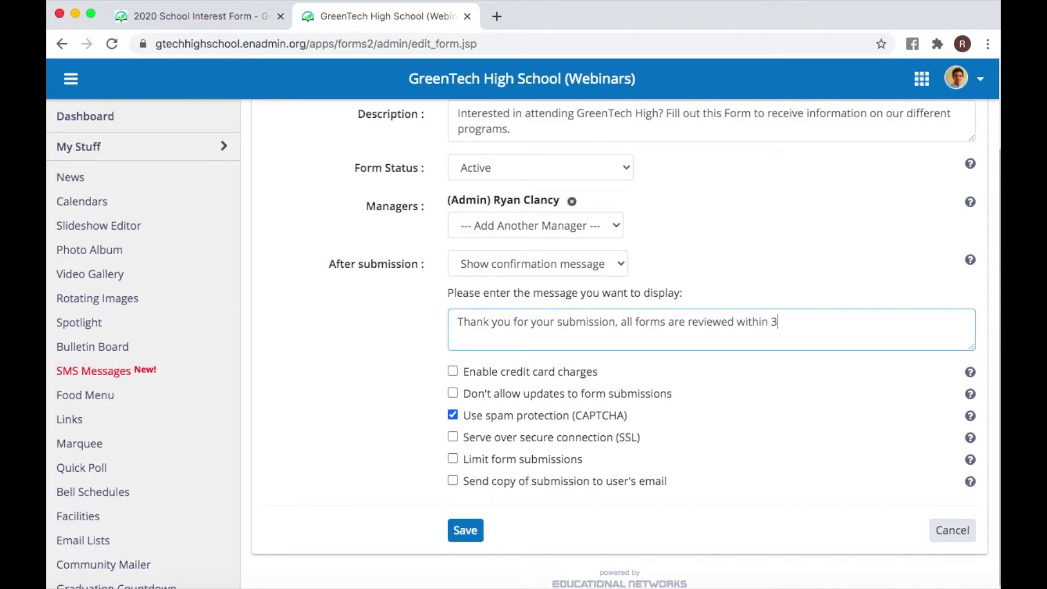
pyautogui.write('-5 Business Days')
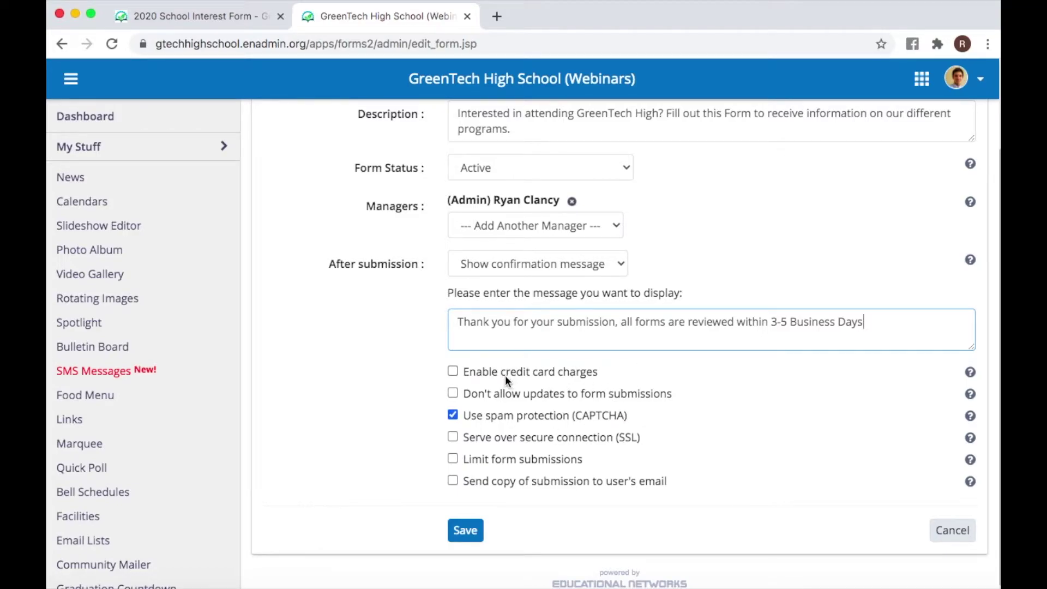
# - Enable serving the form over a secure connection (SSL) and save the new form's settings
pyautogui.click(453, 437)
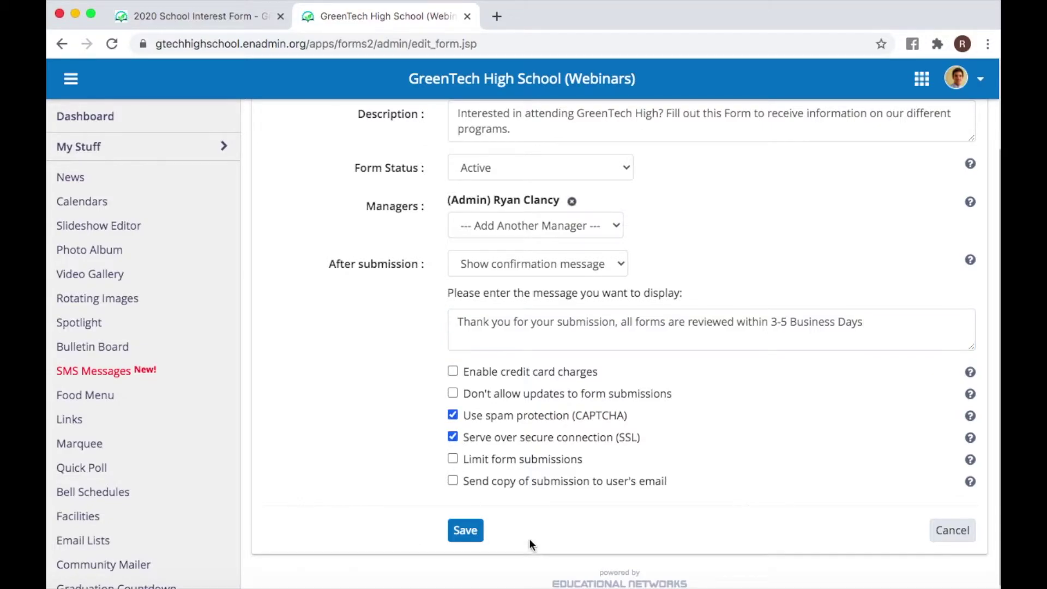
pyautogui.click(466, 534)
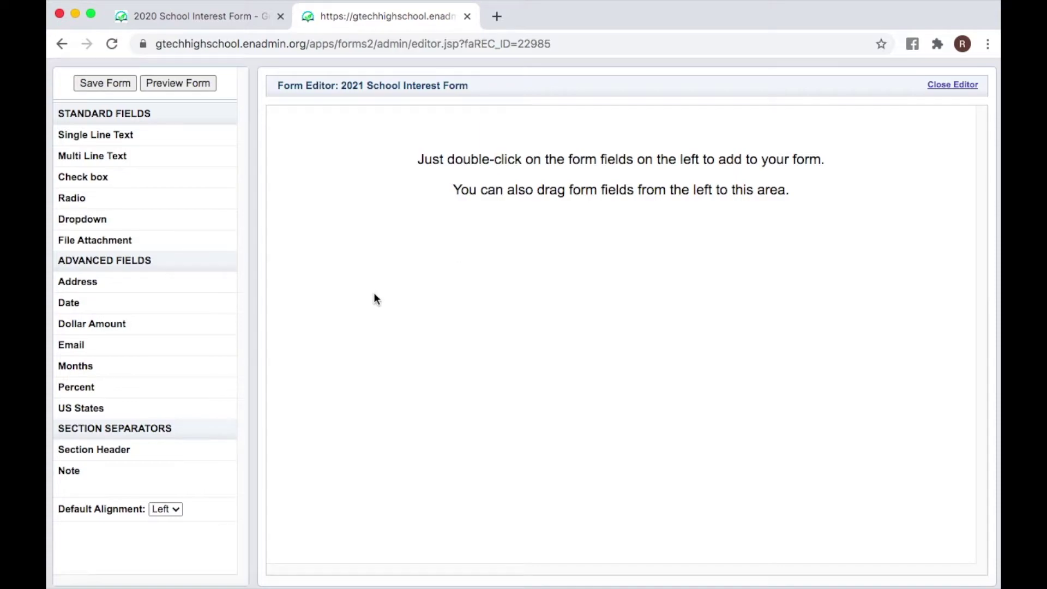
# - Add a section header to the empty form and label it "Prospective Student Information"
pyautogui.moveTo(85, 448); pyautogui.dragTo(297, 126)
pyautogui.click(316, 131)
pyautogui.moveTo(419, 142); pyautogui.dragTo(342, 132)
pyautogui.press('BackSpace')
pyautogui.write('P')
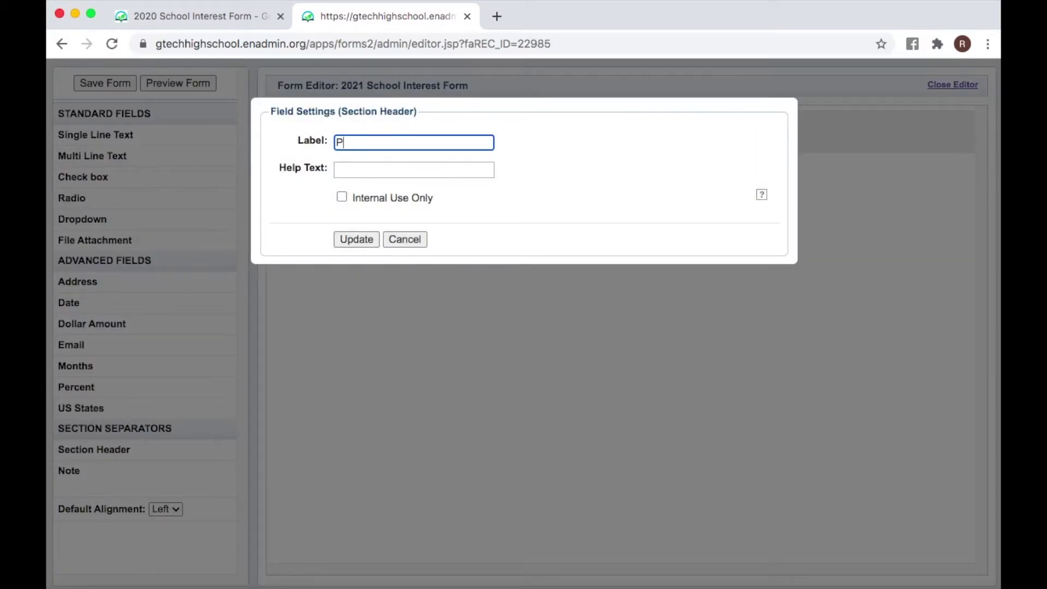
pyautogui.write('rospective Student ')
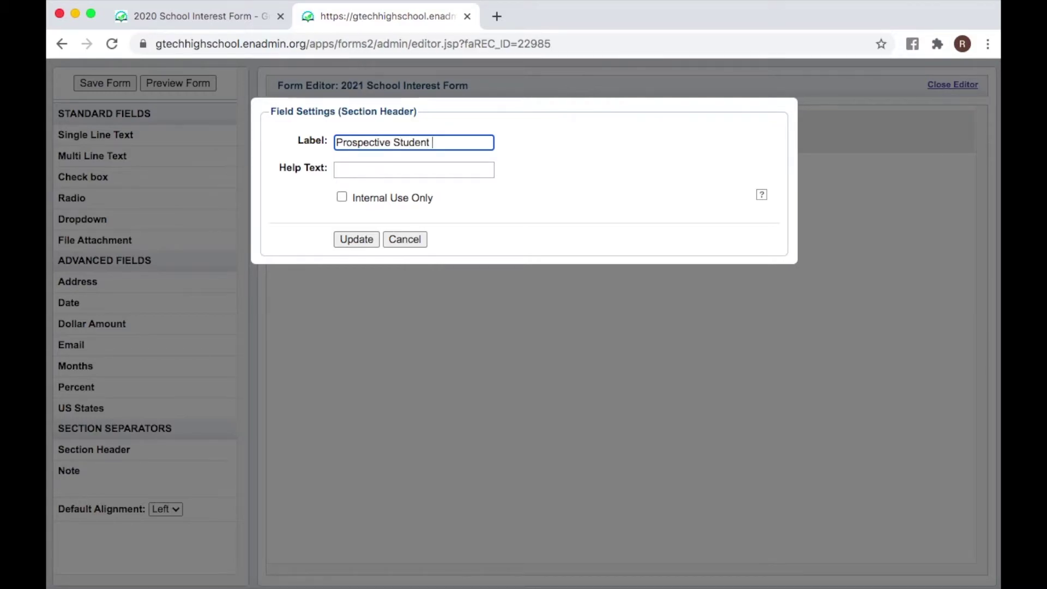
pyautogui.write('Information')
pyautogui.click(353, 240)
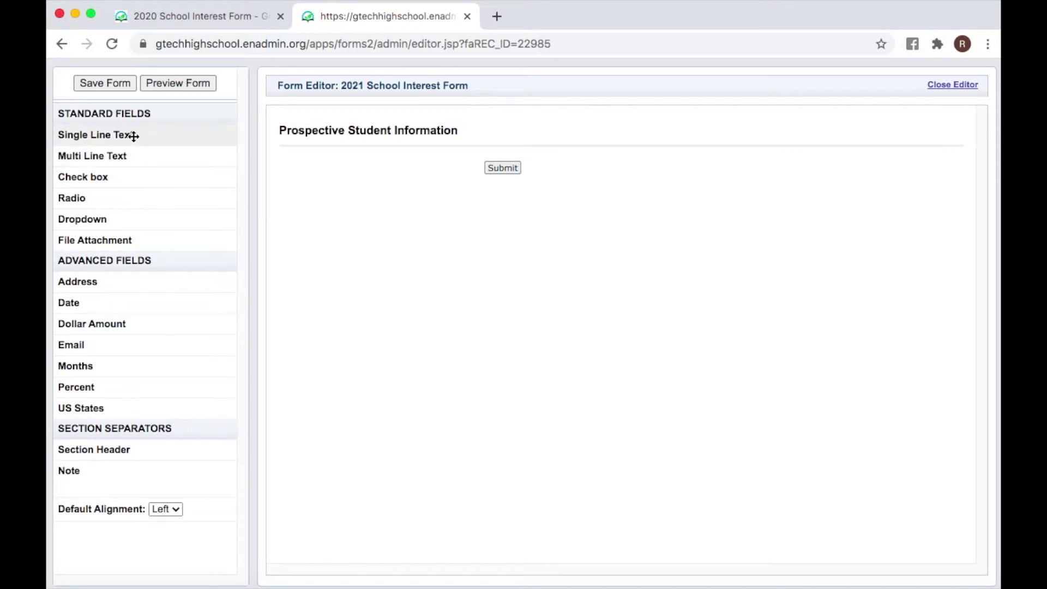
# - Add a required single line text field with the question "First Name" under the Prospective Student Information header
pyautogui.moveTo(105, 136); pyautogui.dragTo(367, 155)
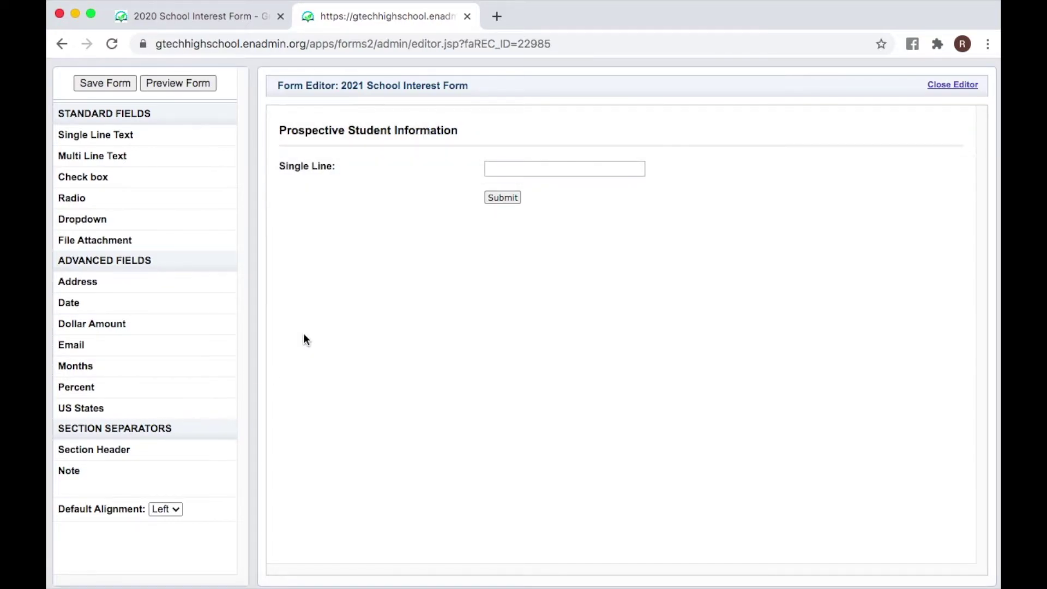
pyautogui.click(306, 172)
pyautogui.moveTo(430, 147); pyautogui.dragTo(312, 145)
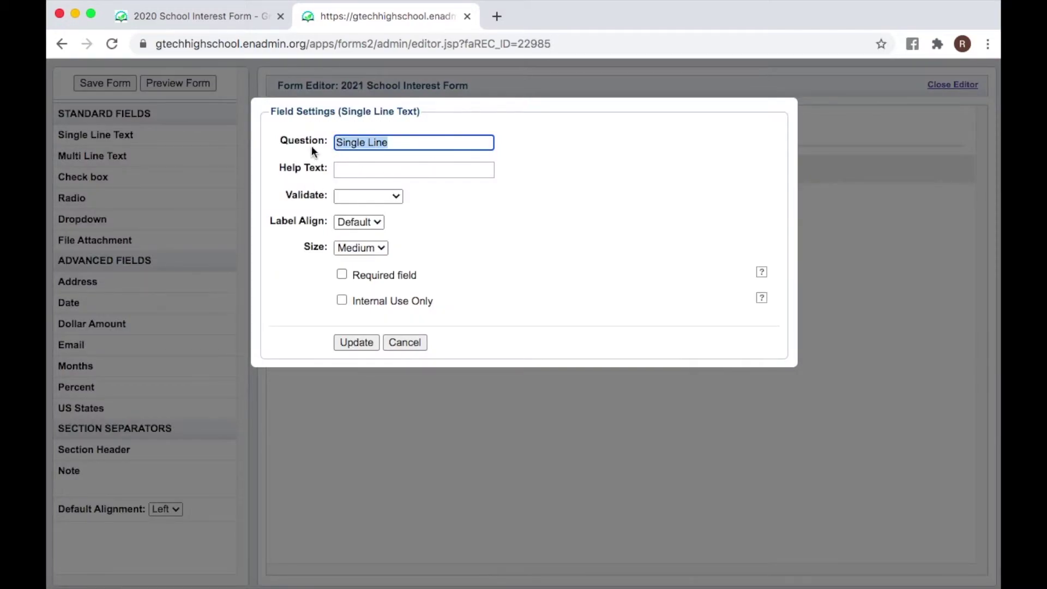
pyautogui.press('BackSpace')
pyautogui.write('First ')
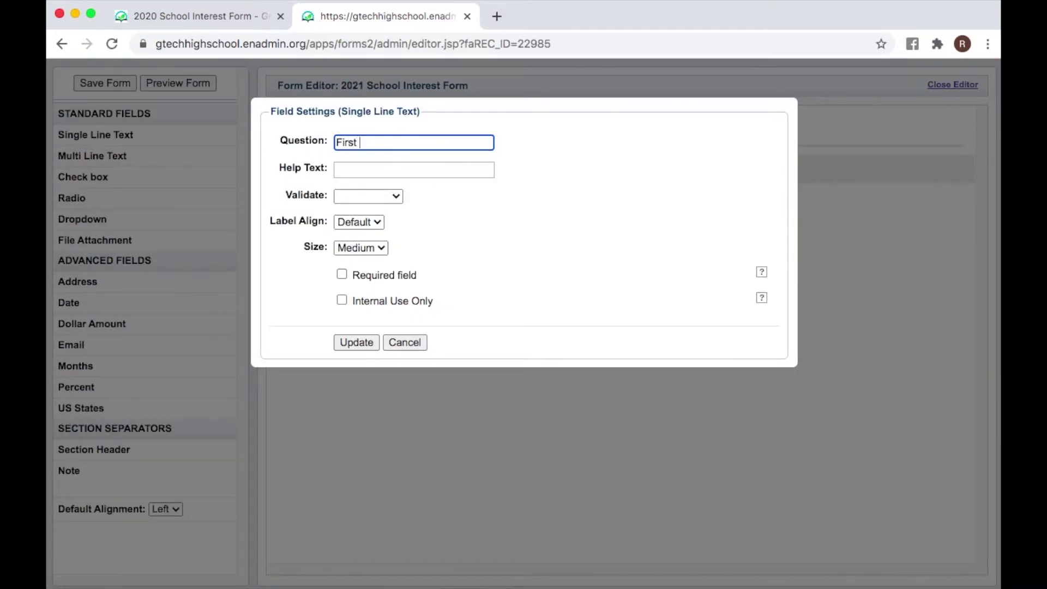
pyautogui.write('Name')
pyautogui.click(392, 273)
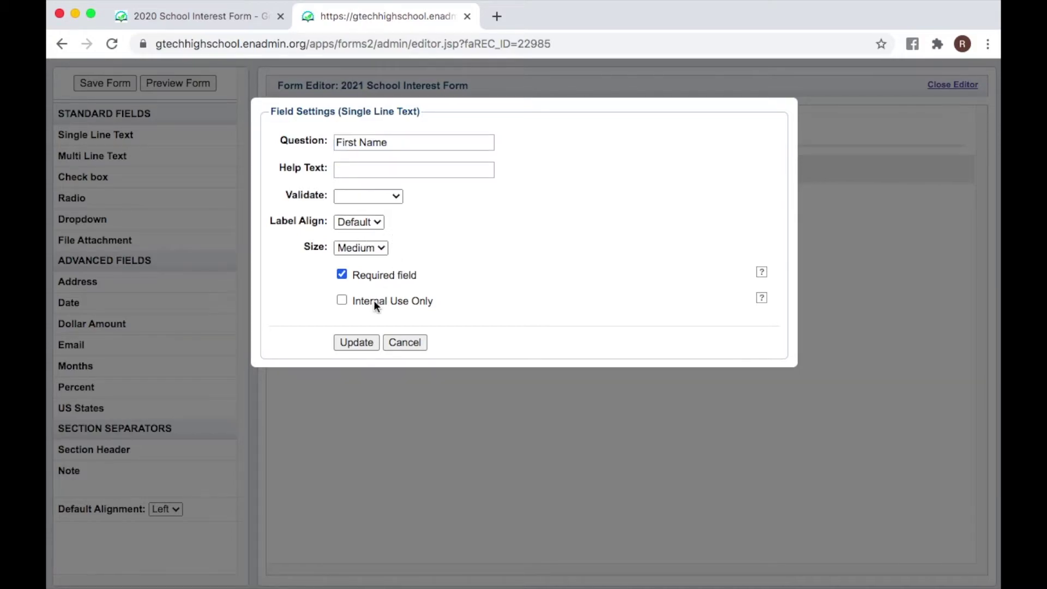
pyautogui.click(356, 342)
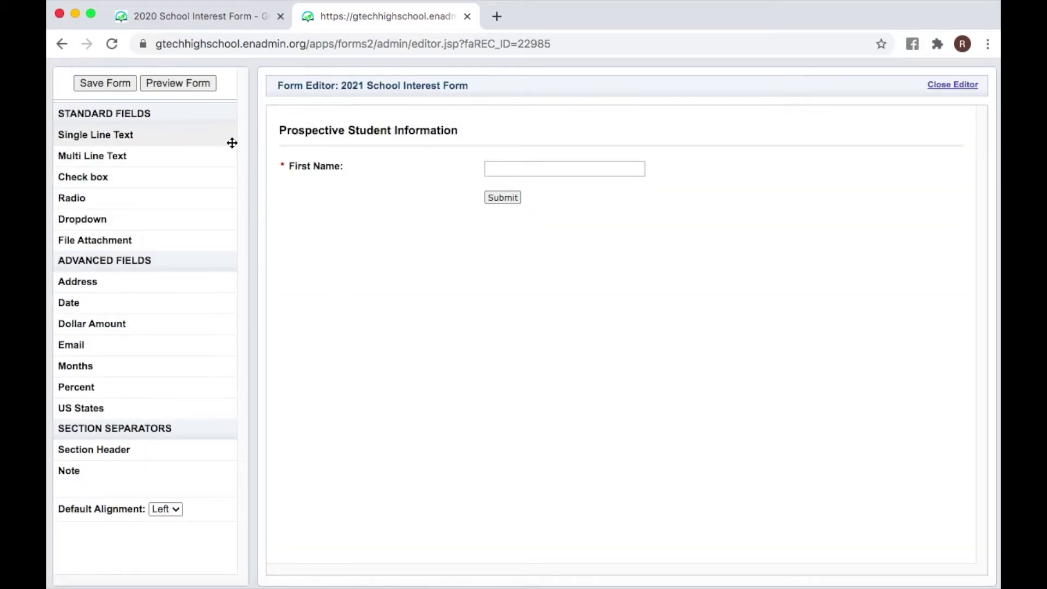
# - Add a required single line text field with the question "Last Name" below the First Name field
pyautogui.moveTo(141, 138); pyautogui.dragTo(387, 198)
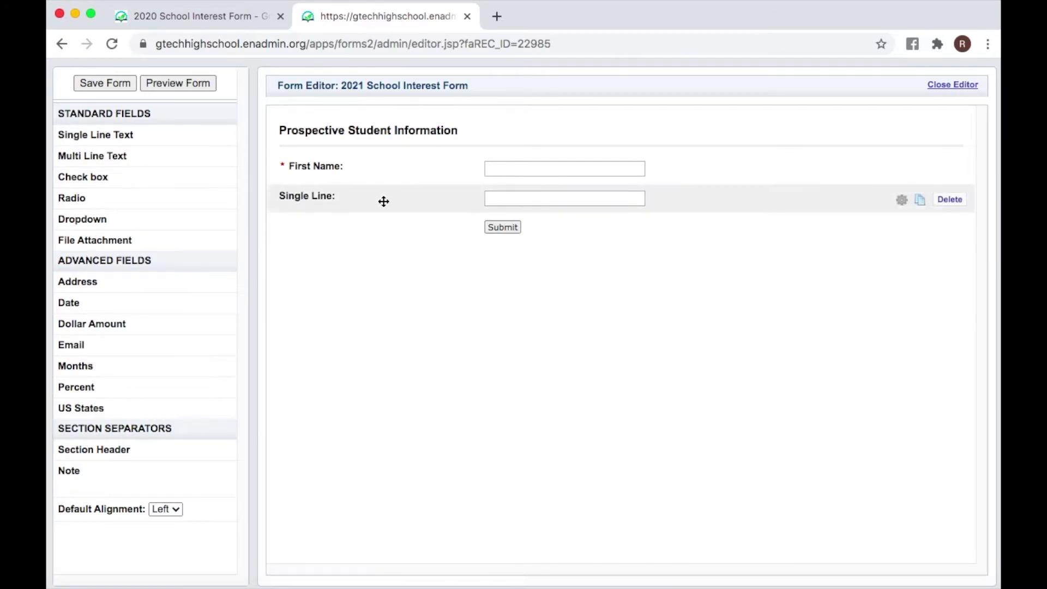
pyautogui.click(313, 205)
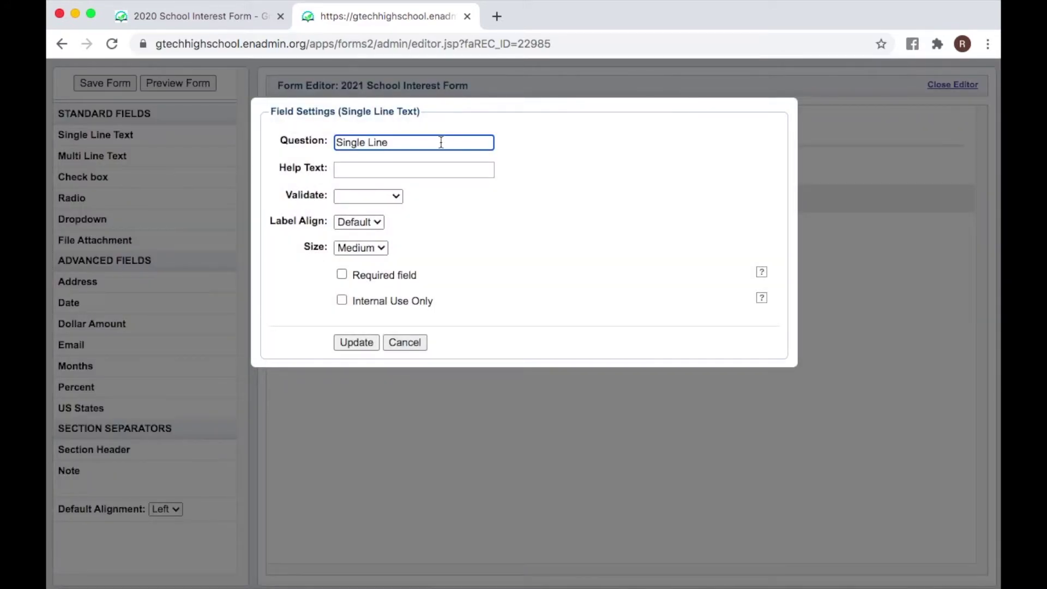
pyautogui.moveTo(433, 144); pyautogui.dragTo(279, 140)
pyautogui.press('BackSpace')
pyautogui.write('Last Name')
pyautogui.click(342, 275)
pyautogui.click(350, 340)
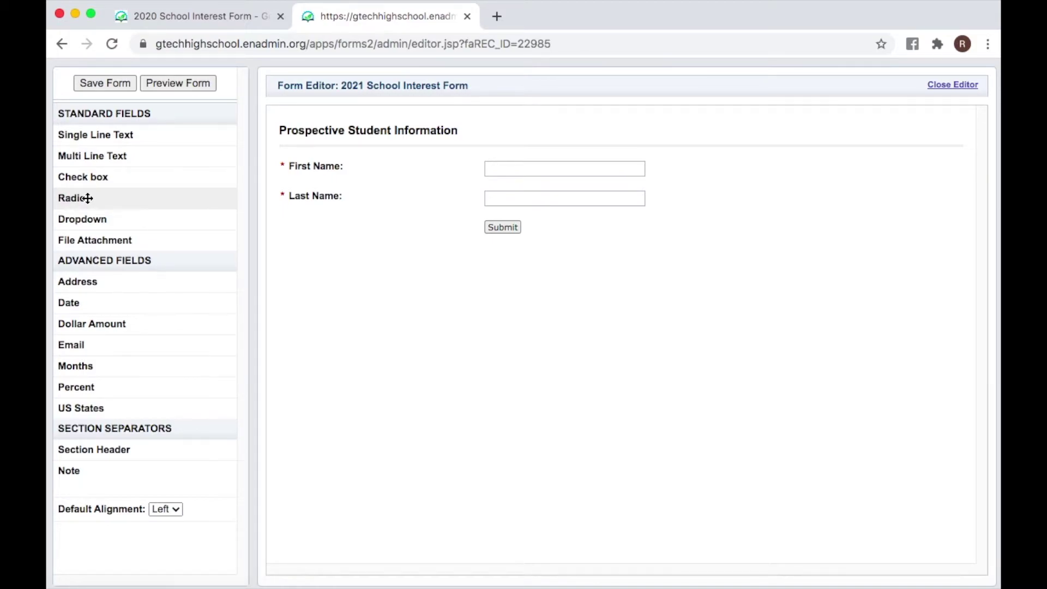
# - Add a radio field below Last Name and set its question to "Grade Level"
pyautogui.moveTo(107, 199); pyautogui.dragTo(348, 234)
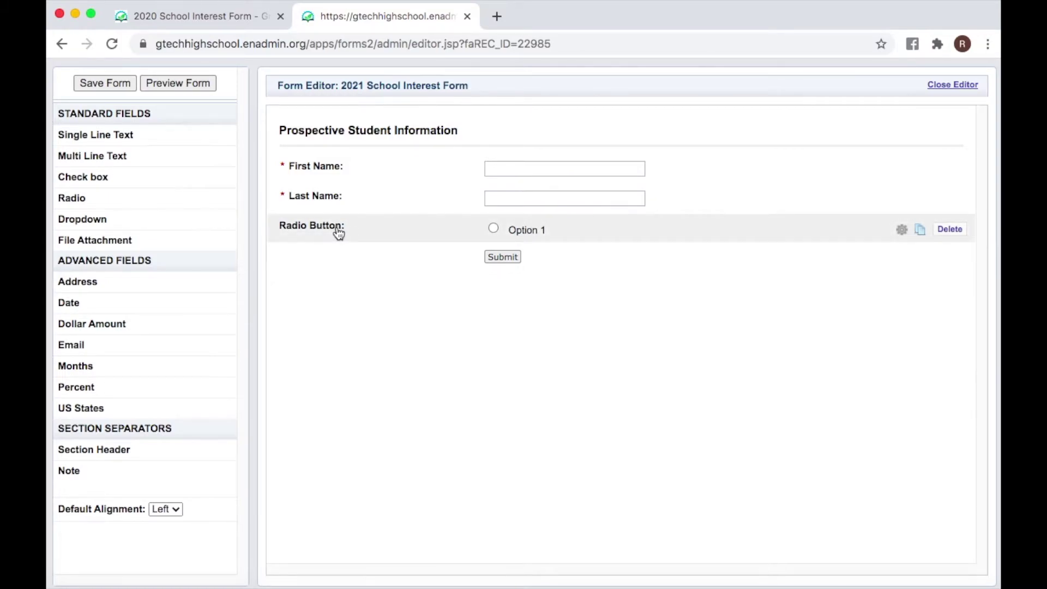
pyautogui.click(336, 226)
pyautogui.moveTo(399, 143); pyautogui.dragTo(324, 140)
pyautogui.press('BackSpace')
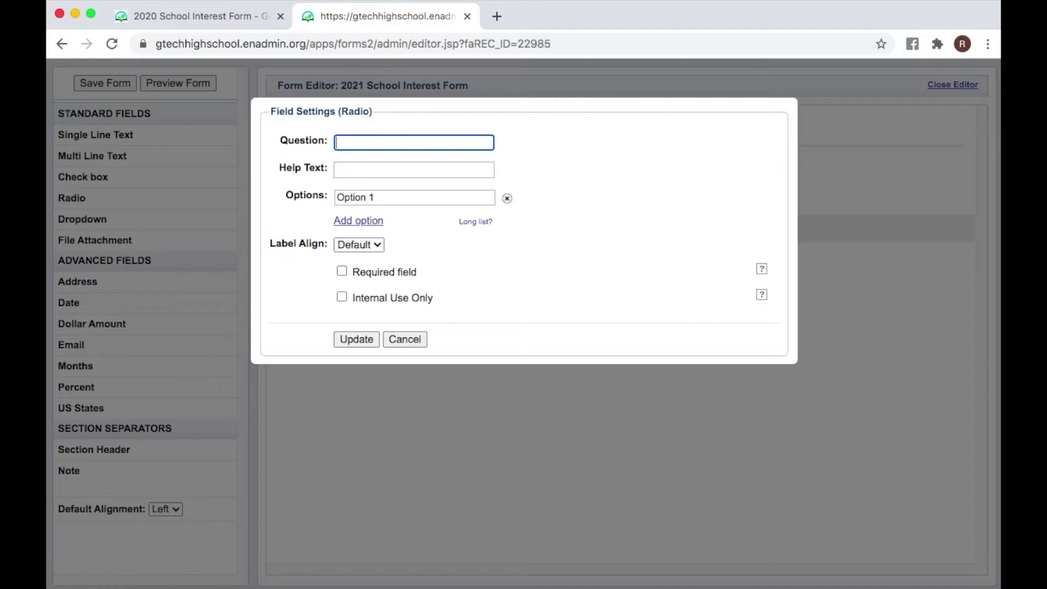
pyautogui.write('Grade Level')
# - Give the Grade Level field the options Grade 9, Grade 10, Grade 11 and Grade 12, and make it required
pyautogui.moveTo(402, 200); pyautogui.dragTo(347, 219)
pyautogui.press('BackSpace')
pyautogui.write('Grade 9')
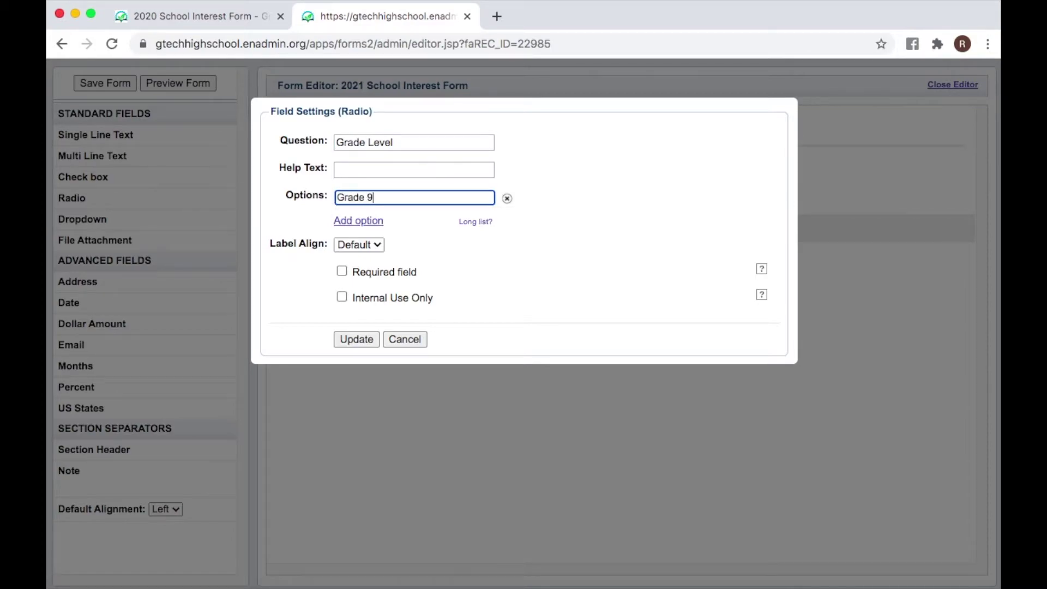
pyautogui.click(335, 220)
pyautogui.write('Grade 10')
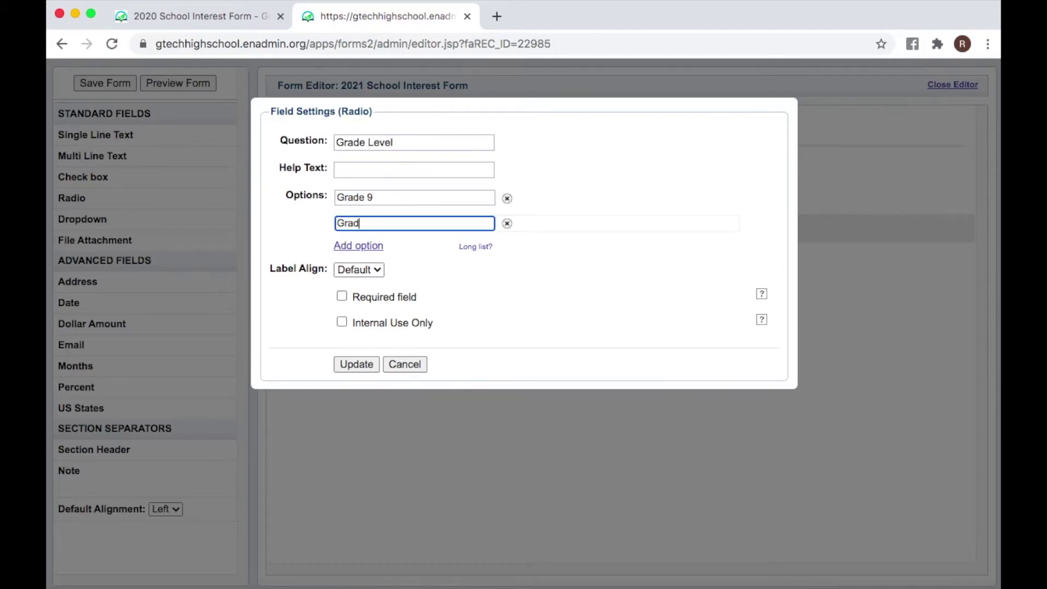
pyautogui.click(353, 252)
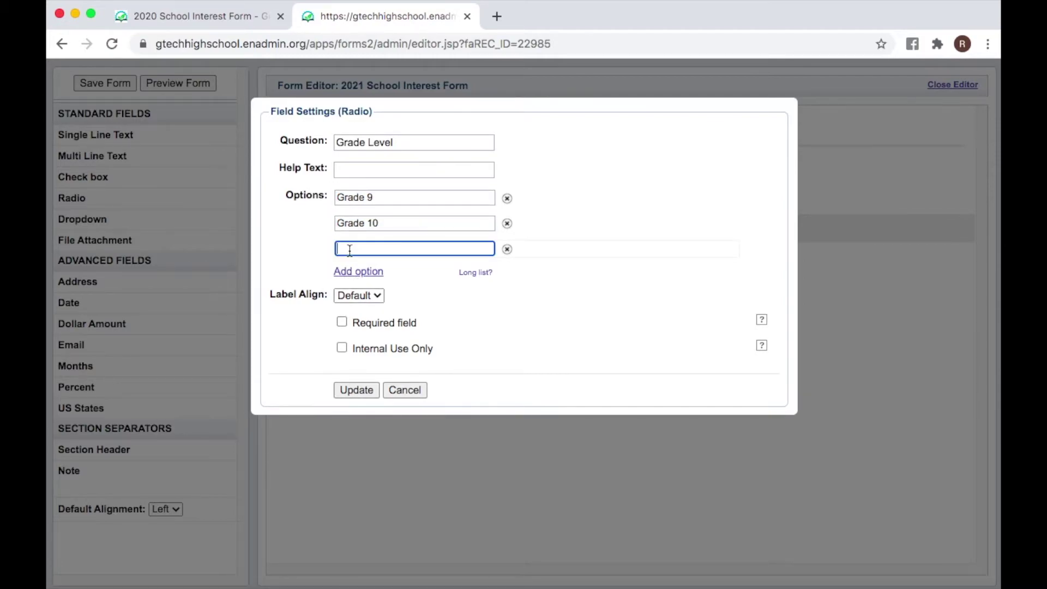
pyautogui.write('Grade 11')
pyautogui.click(351, 271)
pyautogui.write('Grade12')
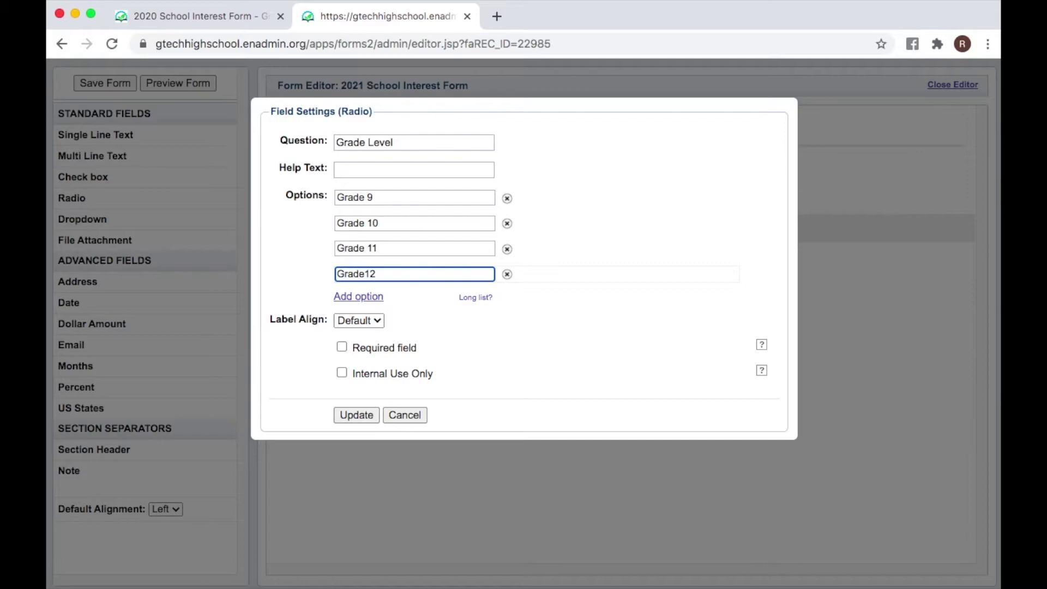
pyautogui.click(364, 274)
pyautogui.click(343, 347)
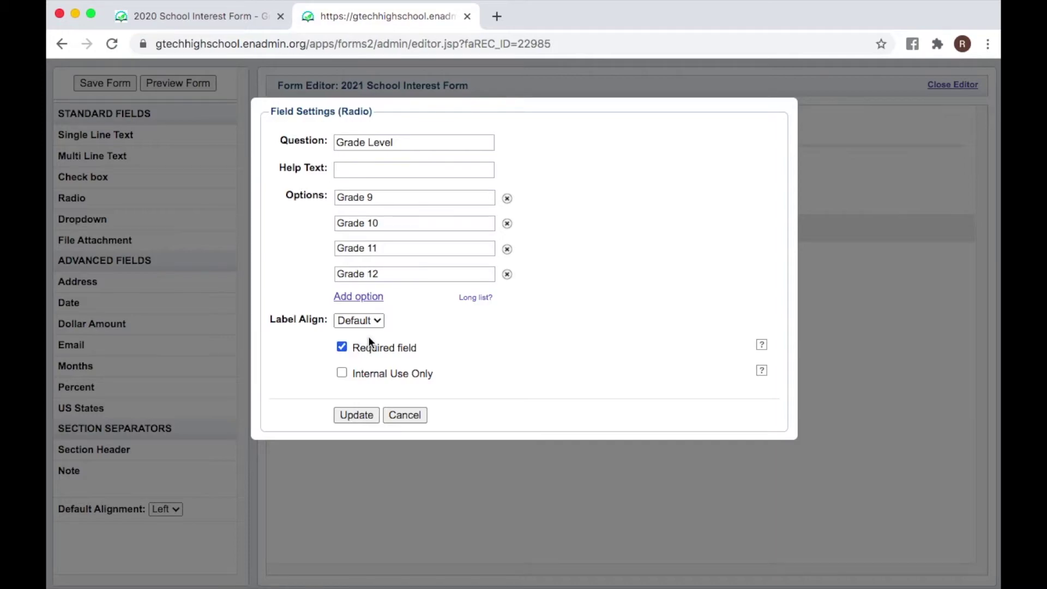
pyautogui.click(355, 415)
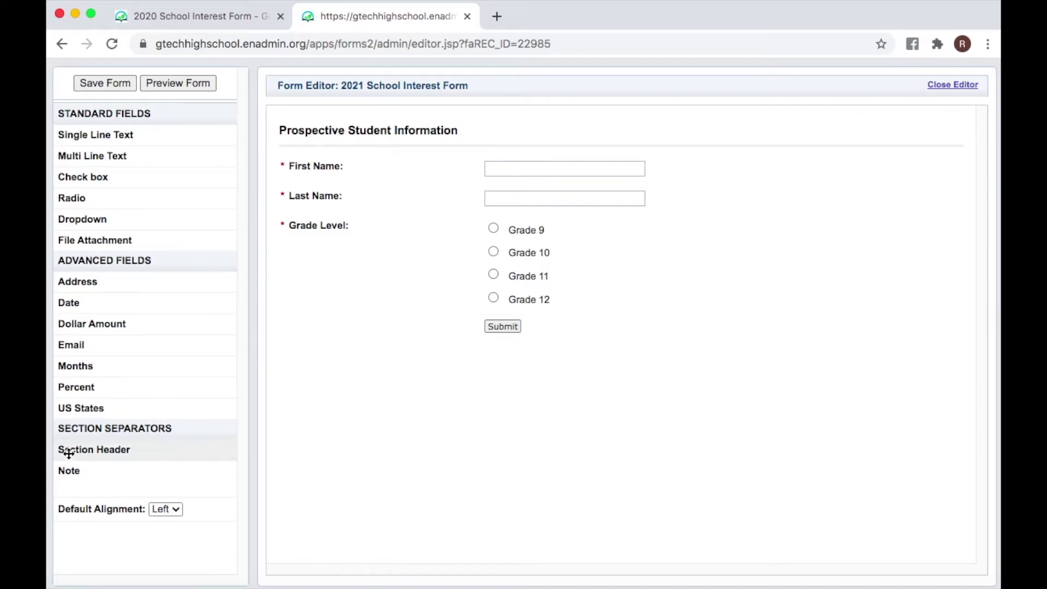
# - Add a section header below the Grade Level field and label it "Contact and Address Information"
pyautogui.moveTo(72, 452); pyautogui.dragTo(287, 322)
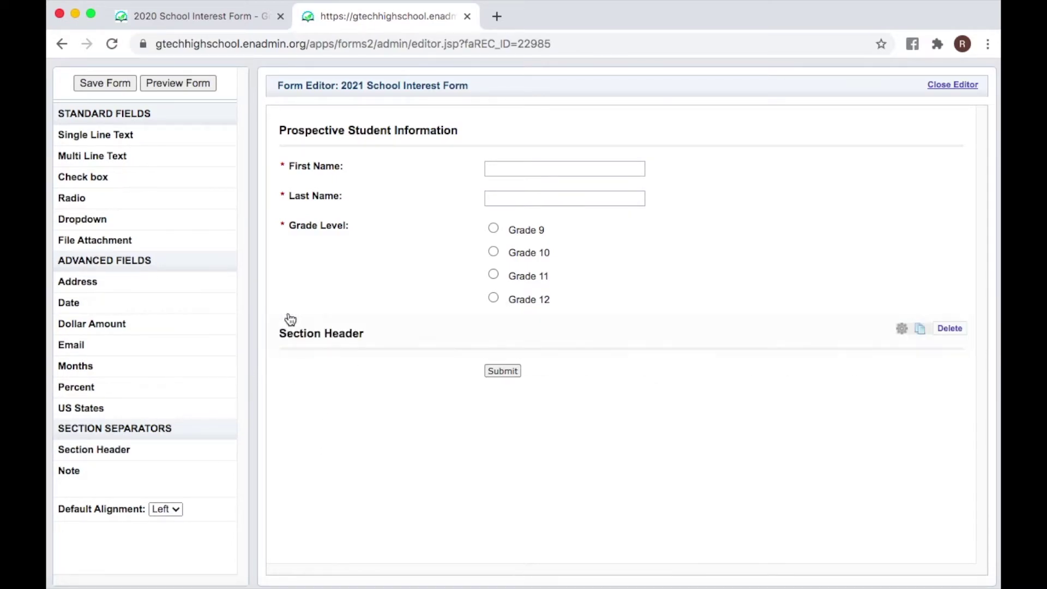
pyautogui.click(317, 338)
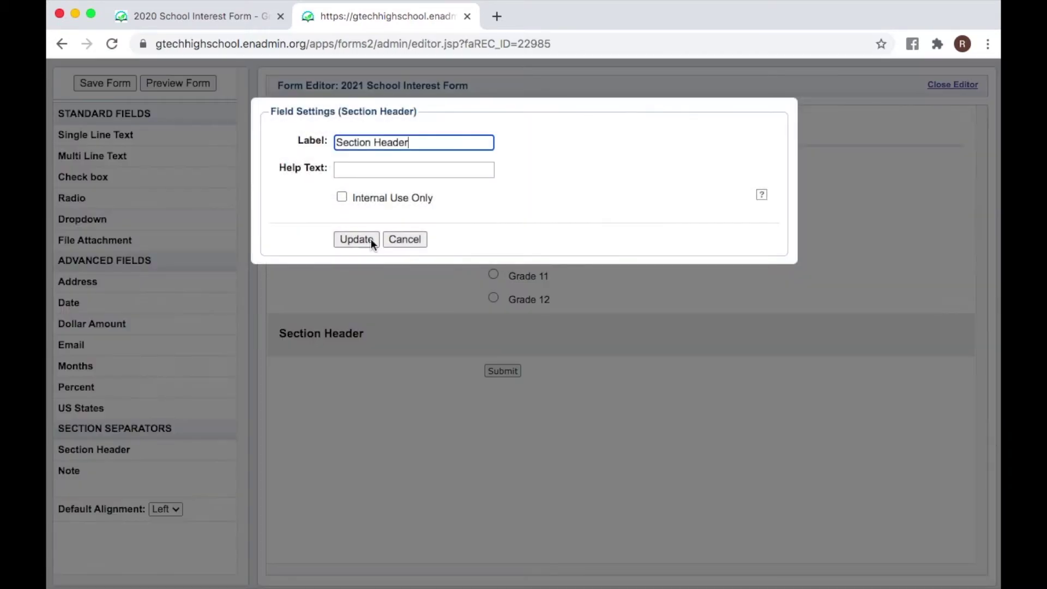
pyautogui.moveTo(412, 143); pyautogui.dragTo(285, 139)
pyautogui.press('BackSpace')
pyautogui.write('Contact and Ad')
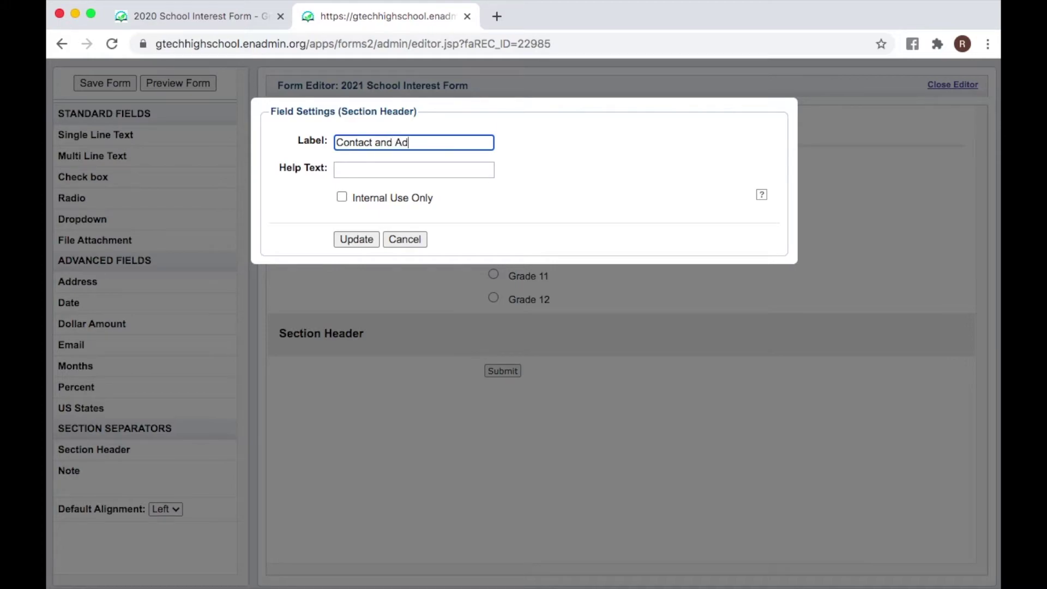
pyautogui.write('dress Information')
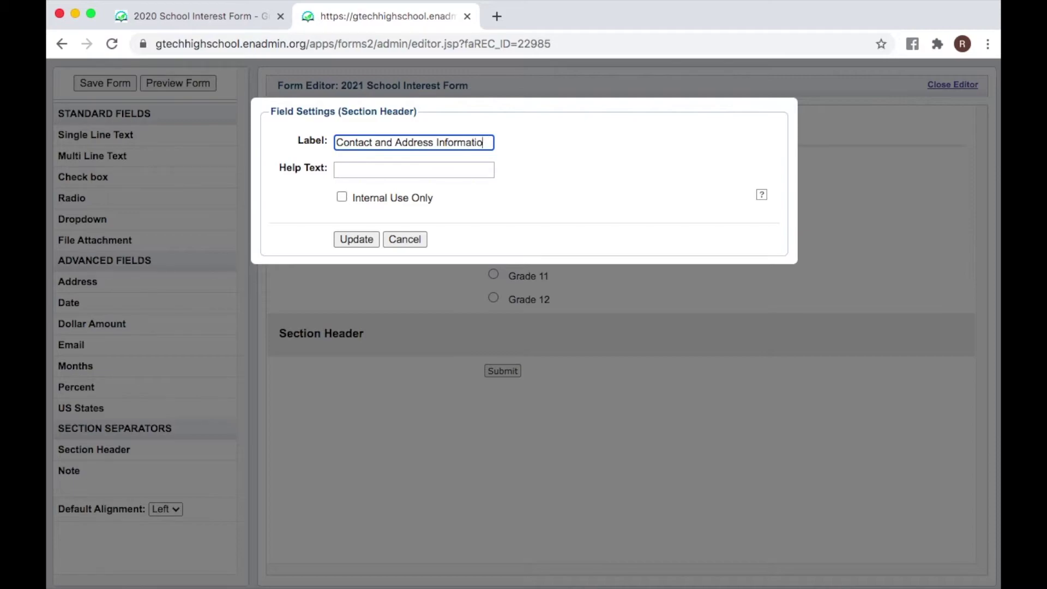
pyautogui.click(356, 240)
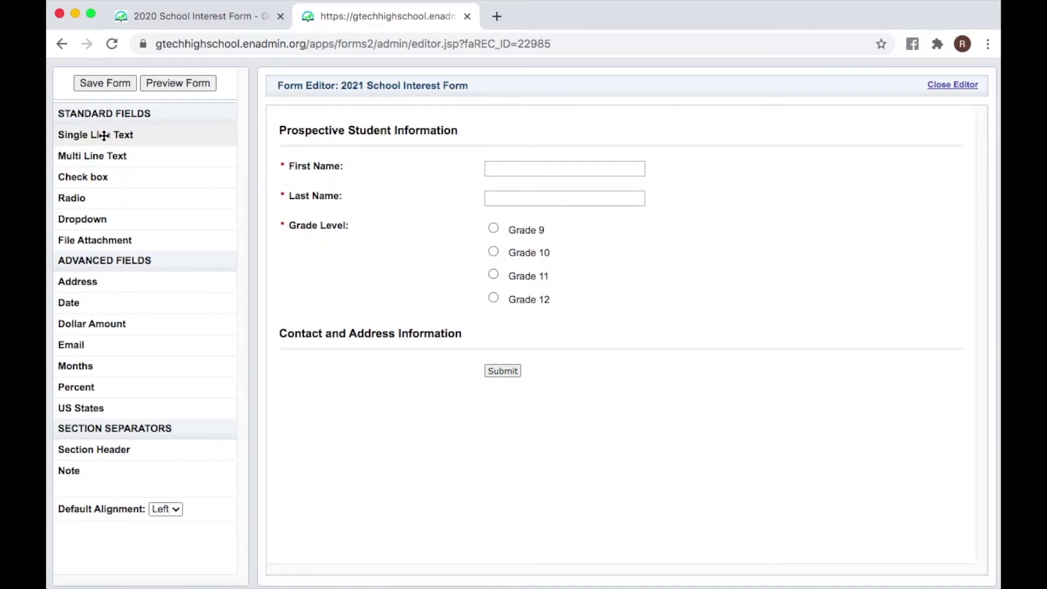
# - Add a single line text field under the Contact and Address Information header with the question "Phone Number"
pyautogui.moveTo(104, 138); pyautogui.dragTo(420, 363)
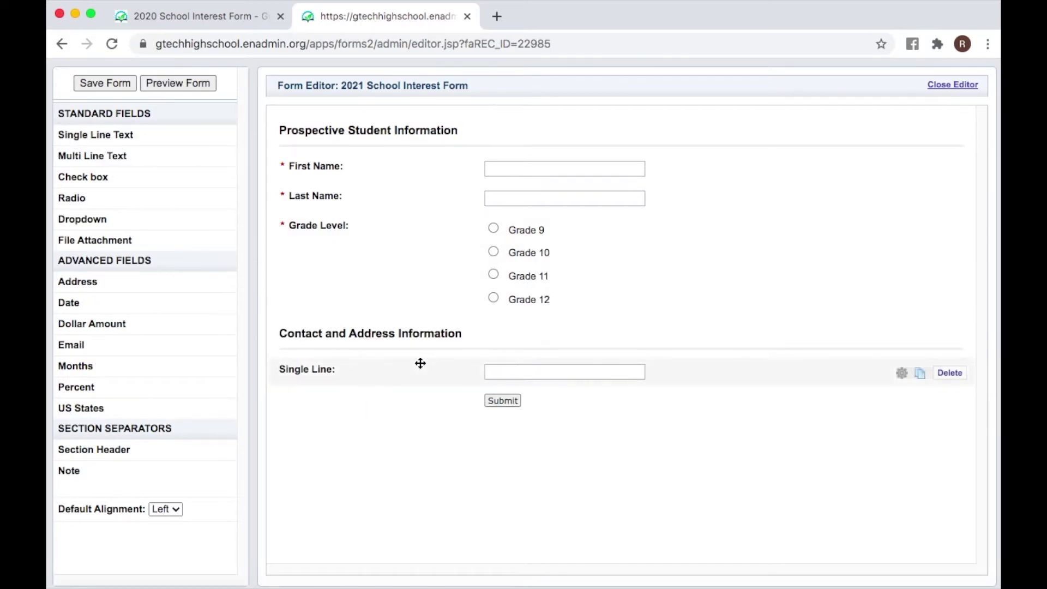
pyautogui.doubleClick(365, 371)
pyautogui.moveTo(390, 142); pyautogui.dragTo(336, 142)
pyautogui.press('BackSpace')
pyautogui.write('Ph')
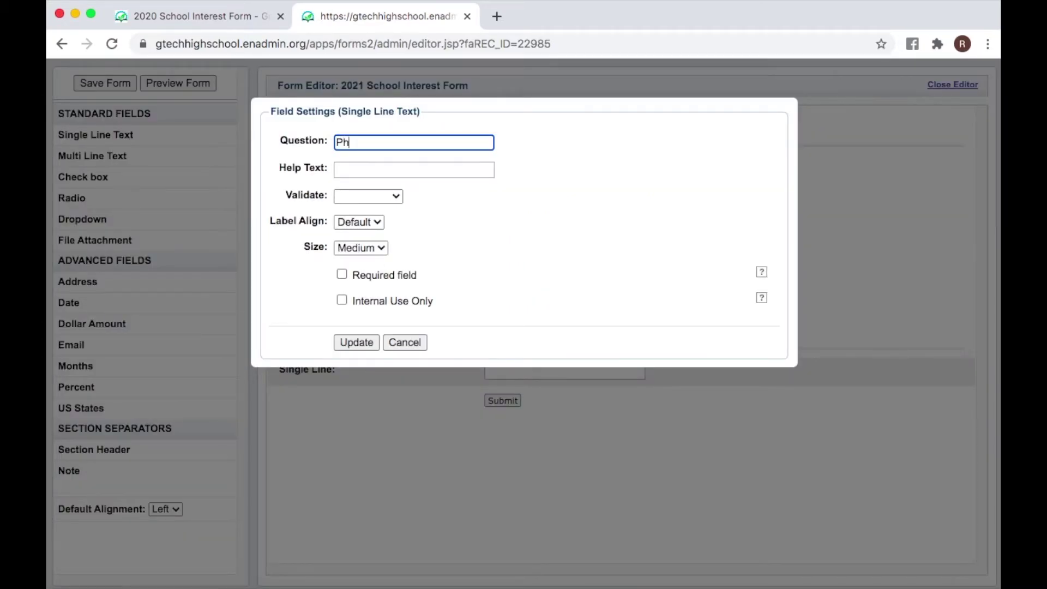
pyautogui.write('one Number')
pyautogui.click(473, 210)
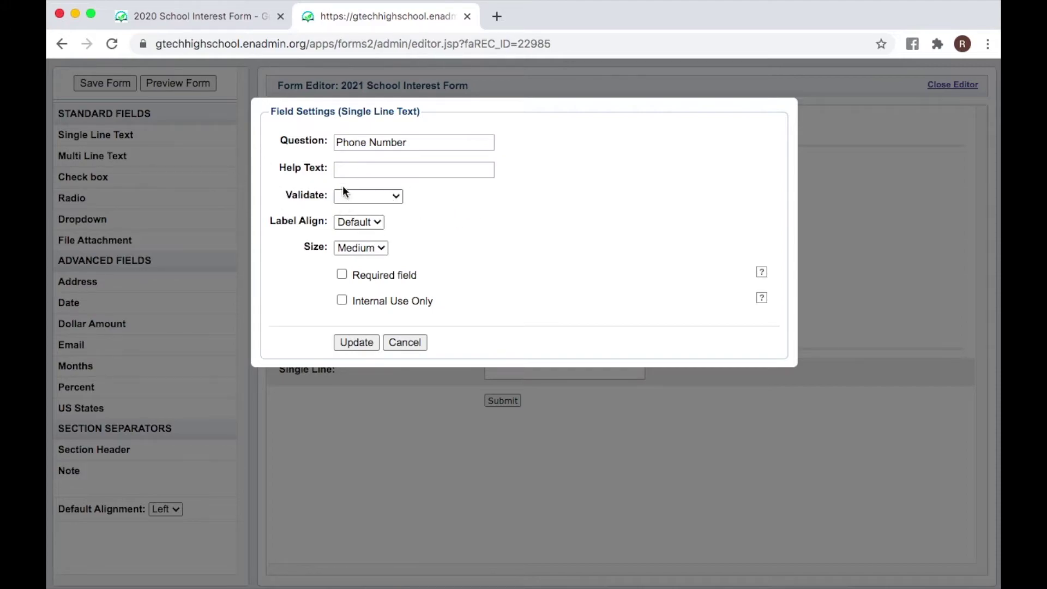
# - Validate the Phone Number field with "Is Phone" and make it required
pyautogui.click(354, 204)
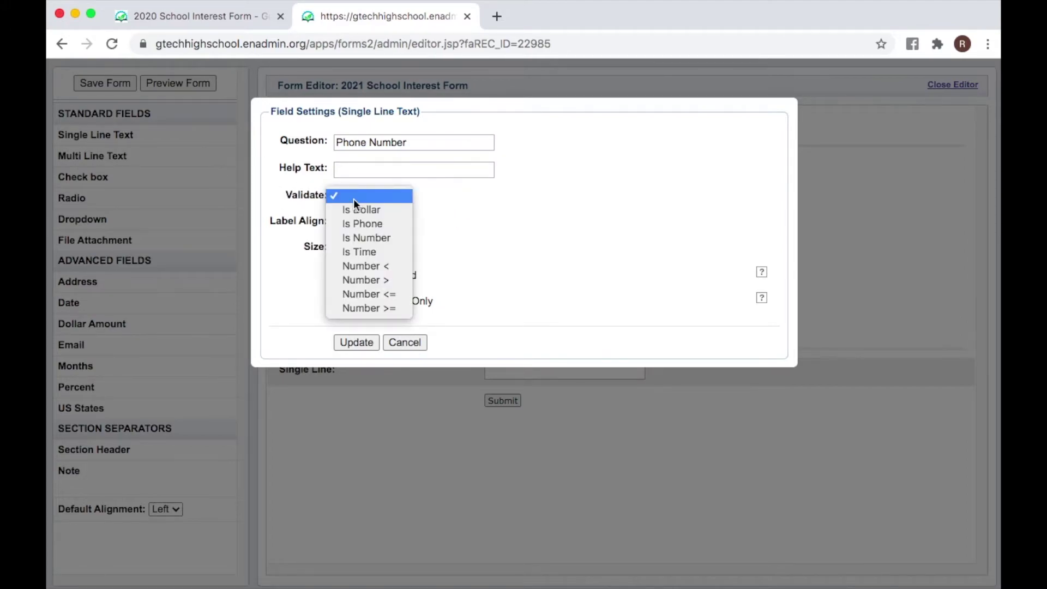
pyautogui.click(356, 223)
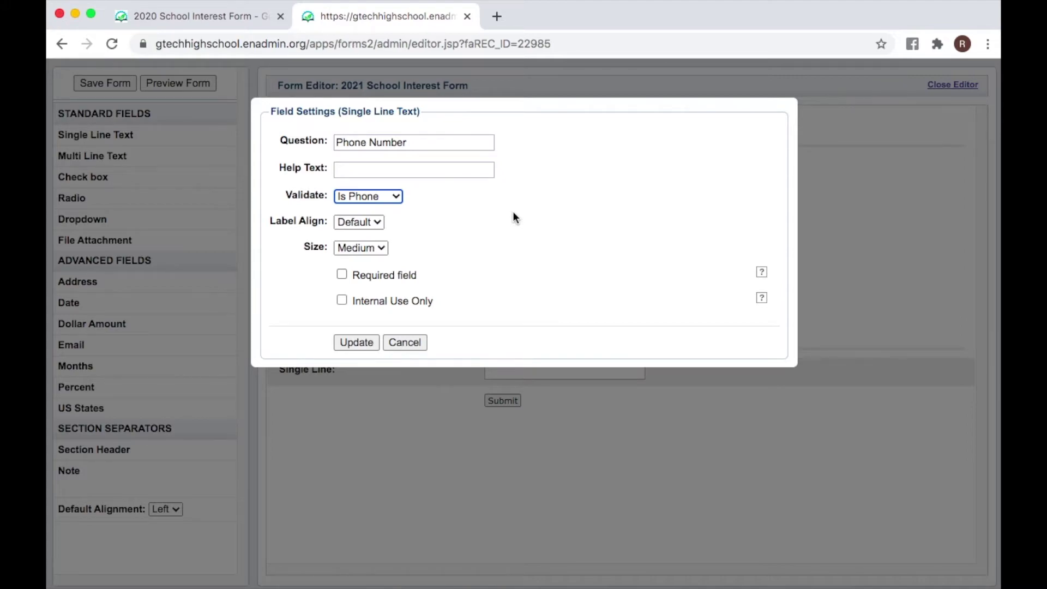
pyautogui.click(497, 222)
pyautogui.click(391, 275)
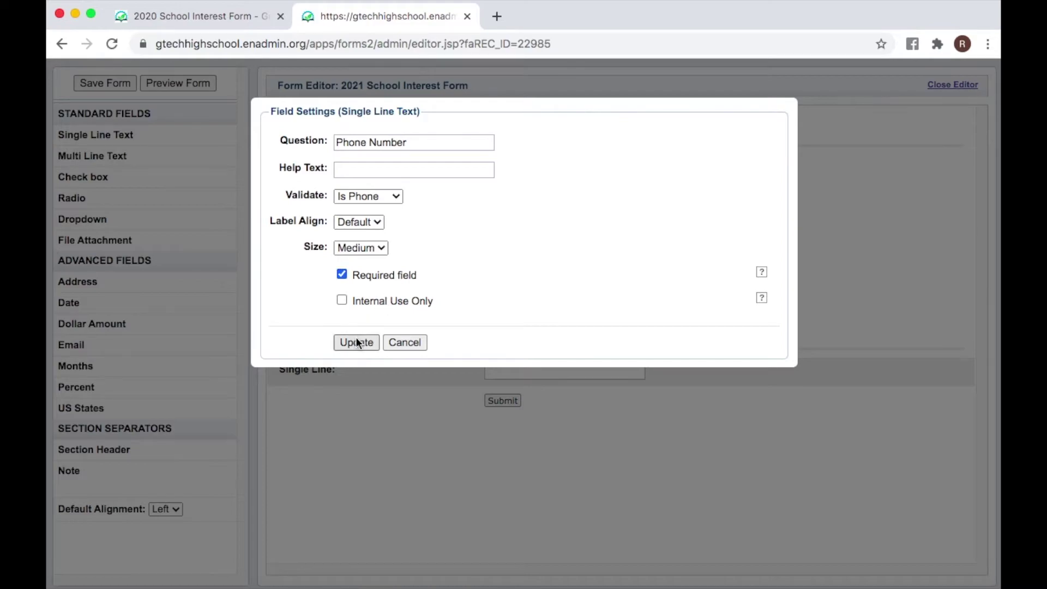
pyautogui.click(356, 342)
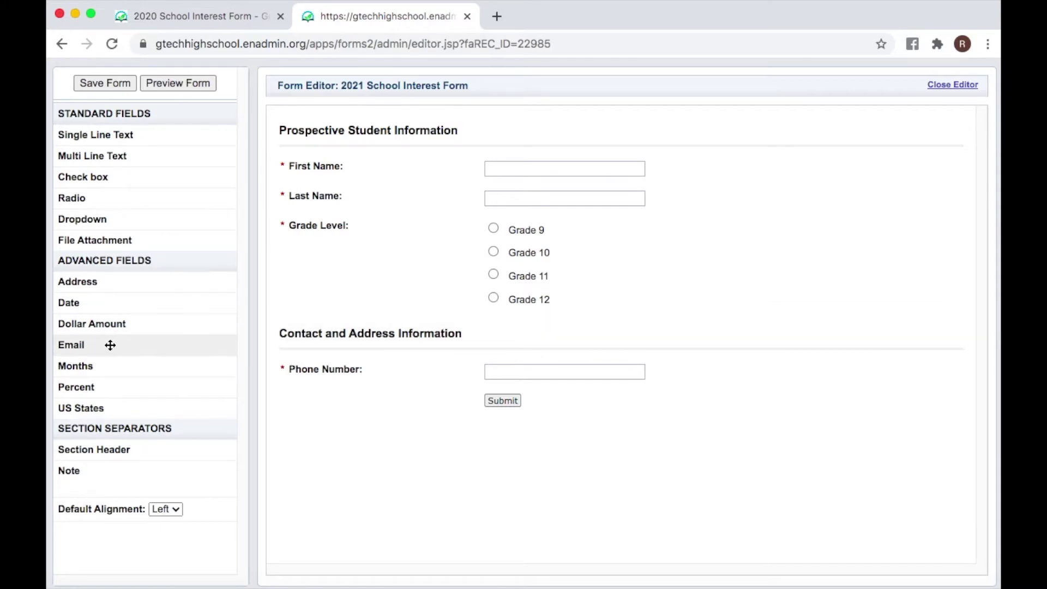
# - Add an Email field below Phone Number and make it required
pyautogui.moveTo(100, 344); pyautogui.dragTo(355, 393)
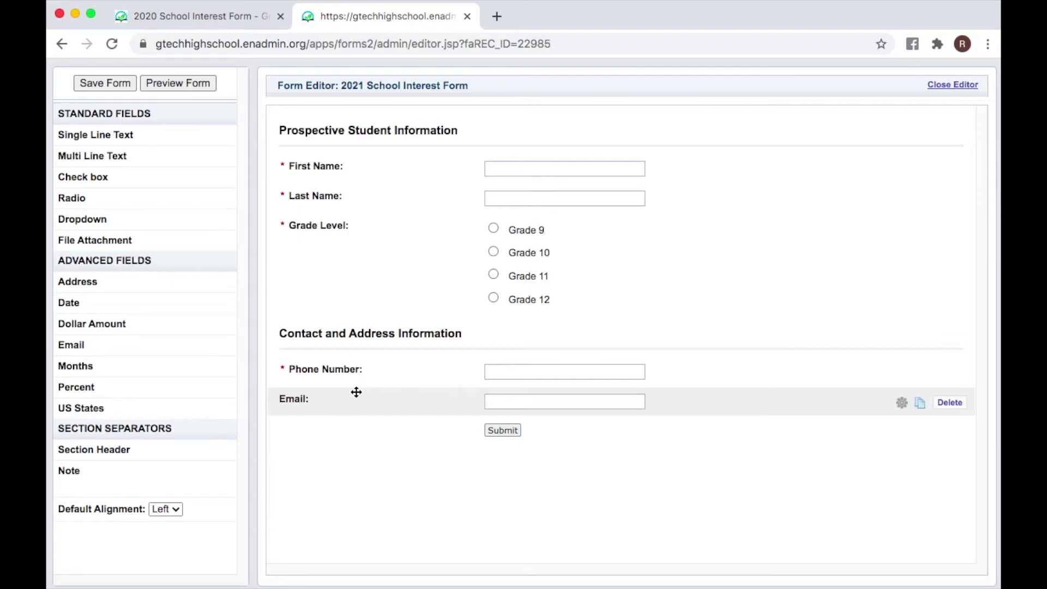
pyautogui.click(326, 398)
pyautogui.click(358, 251)
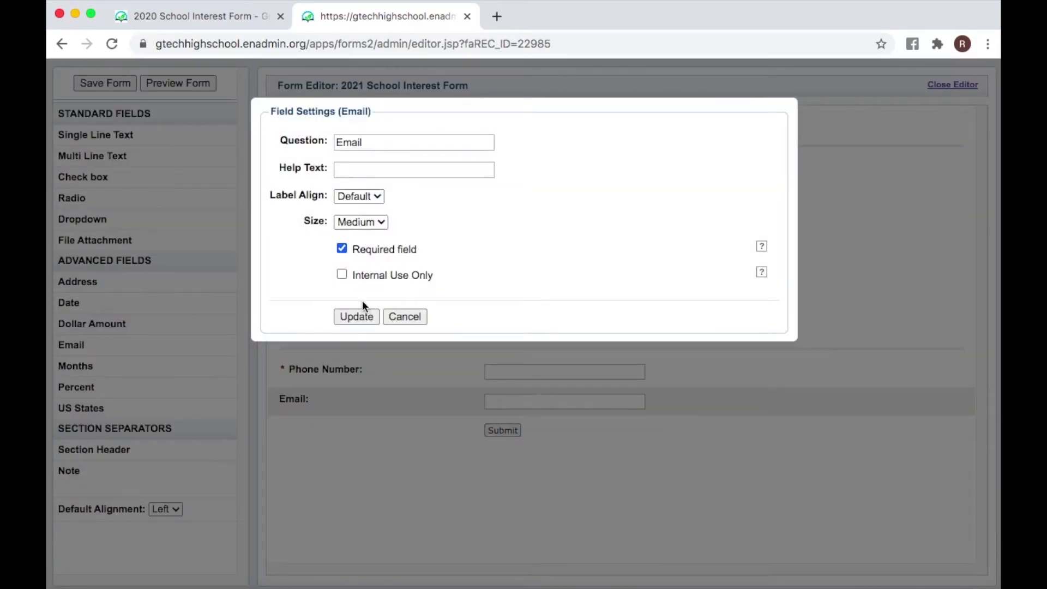
pyautogui.click(356, 317)
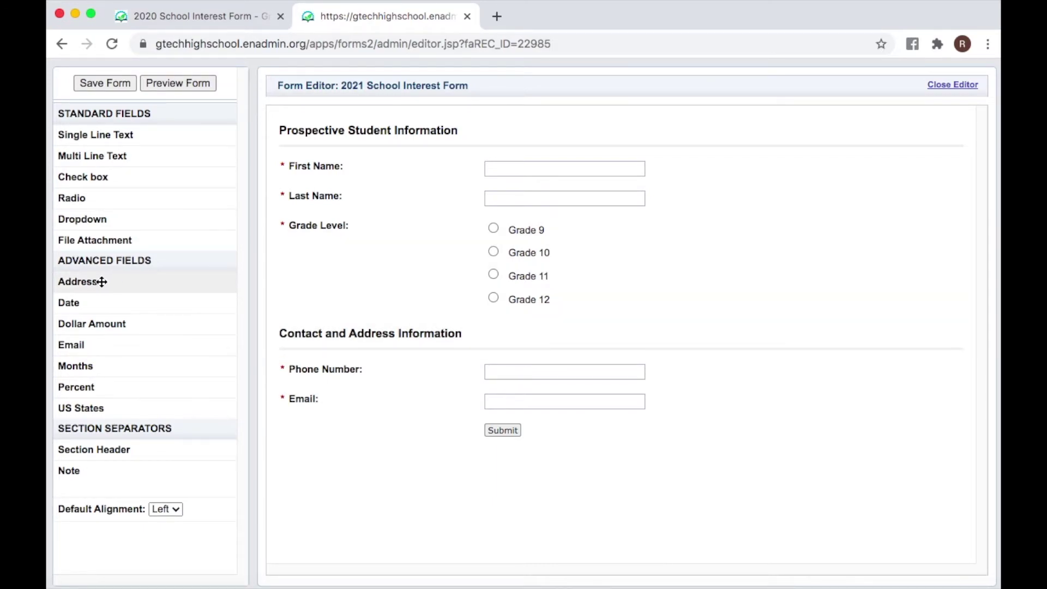
# - Add an Address field block below the Email field and make it required
pyautogui.moveTo(101, 281); pyautogui.dragTo(341, 420)
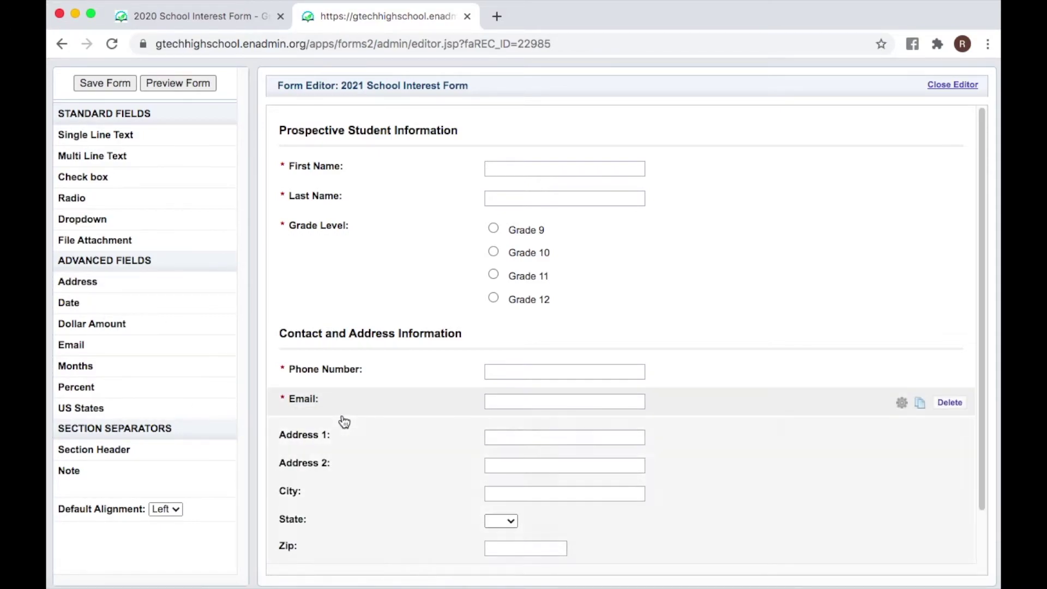
pyautogui.scroll(-1, 316, 467)
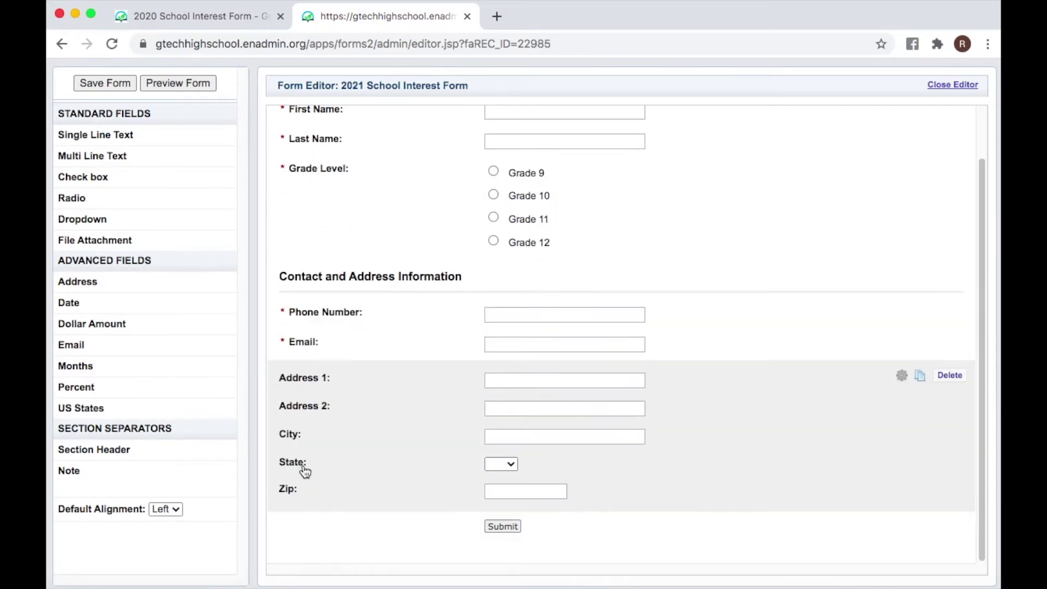
pyautogui.click(359, 415)
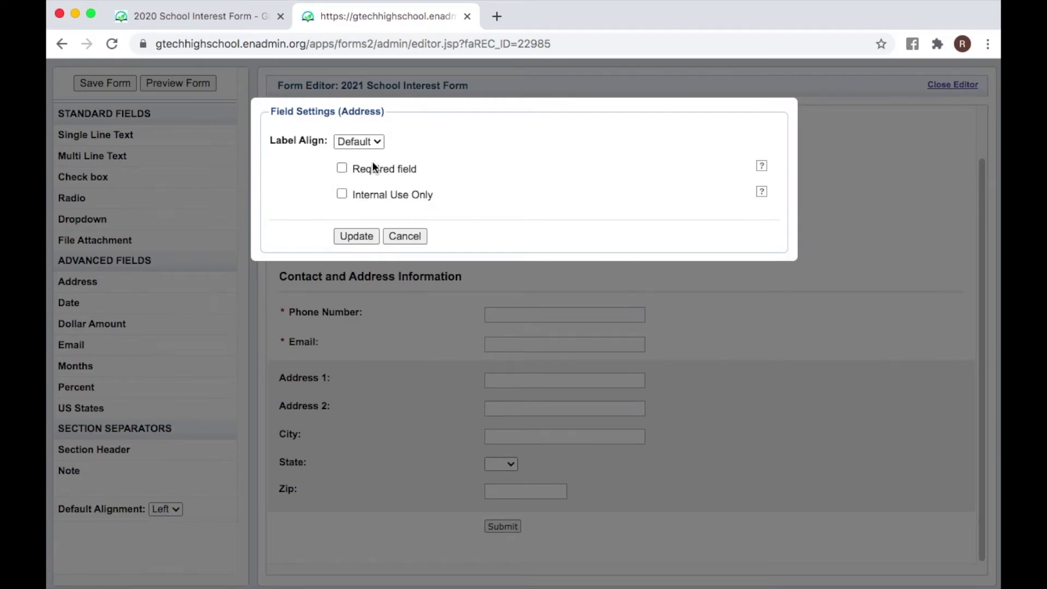
pyautogui.click(367, 239)
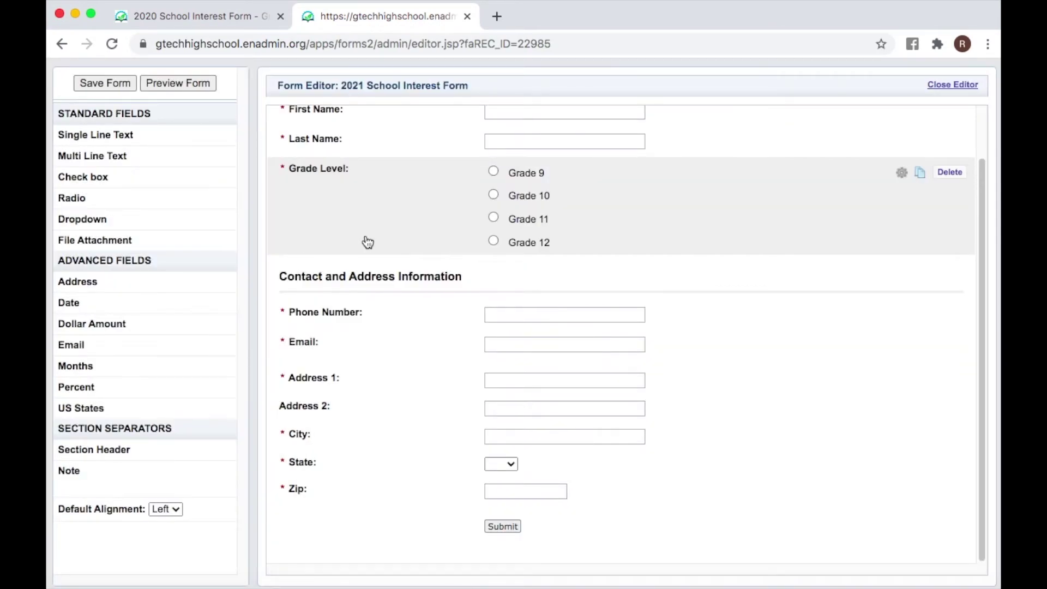
# - Add a section header below the address fields and clear its default label
pyautogui.moveTo(982, 227); pyautogui.dragTo(955, 98)
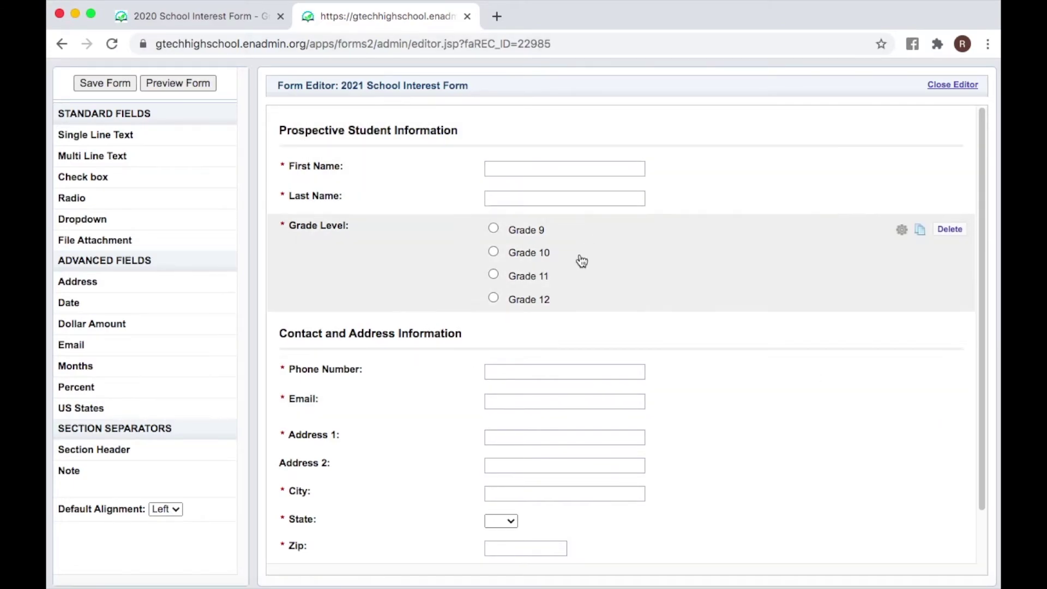
pyautogui.scroll(-2, 657, 509)
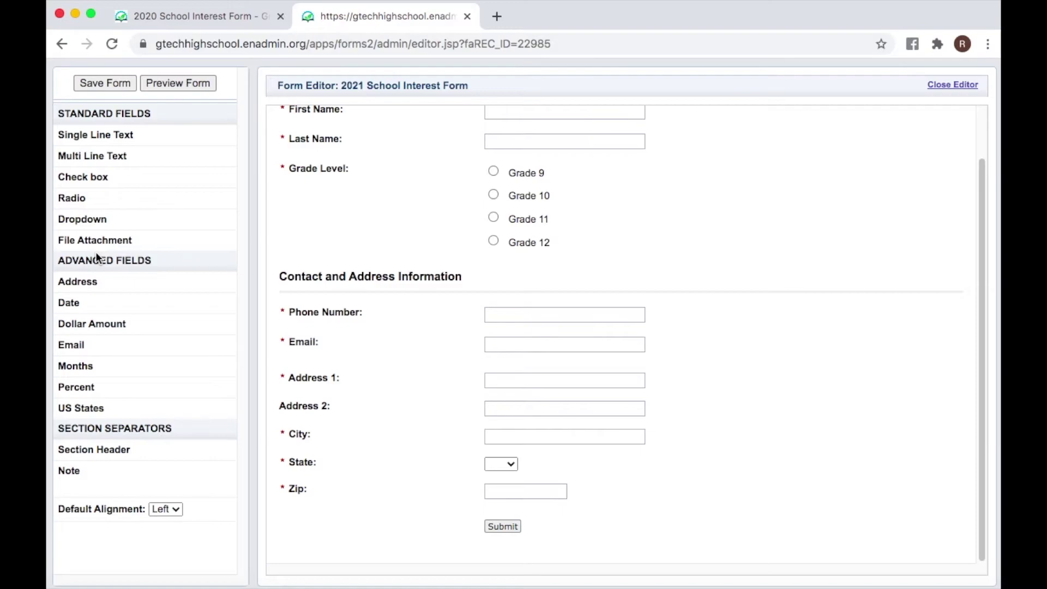
pyautogui.moveTo(110, 449); pyautogui.dragTo(335, 510)
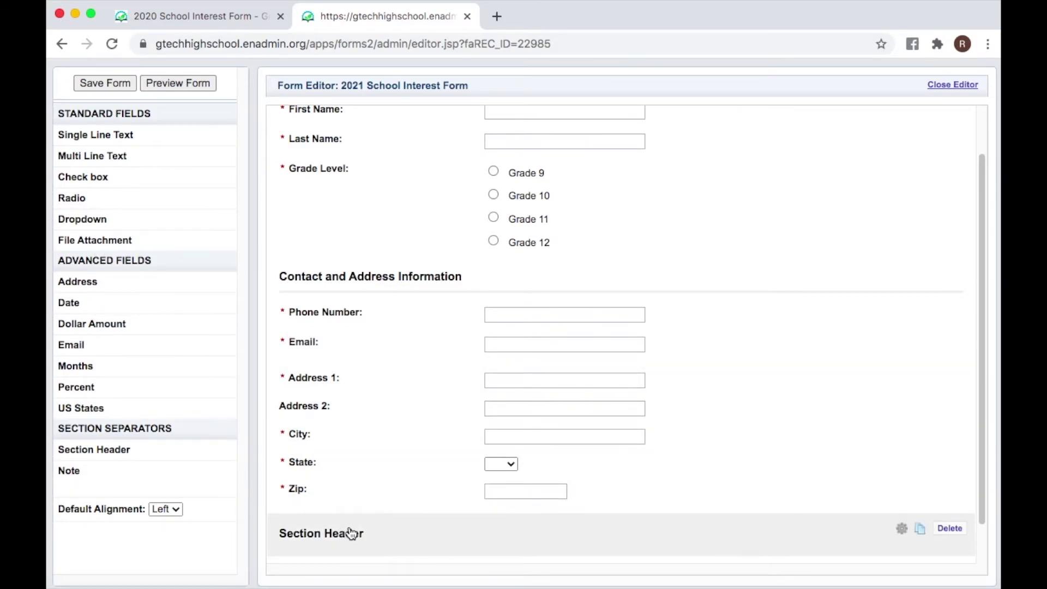
pyautogui.scroll(-2, 351, 512)
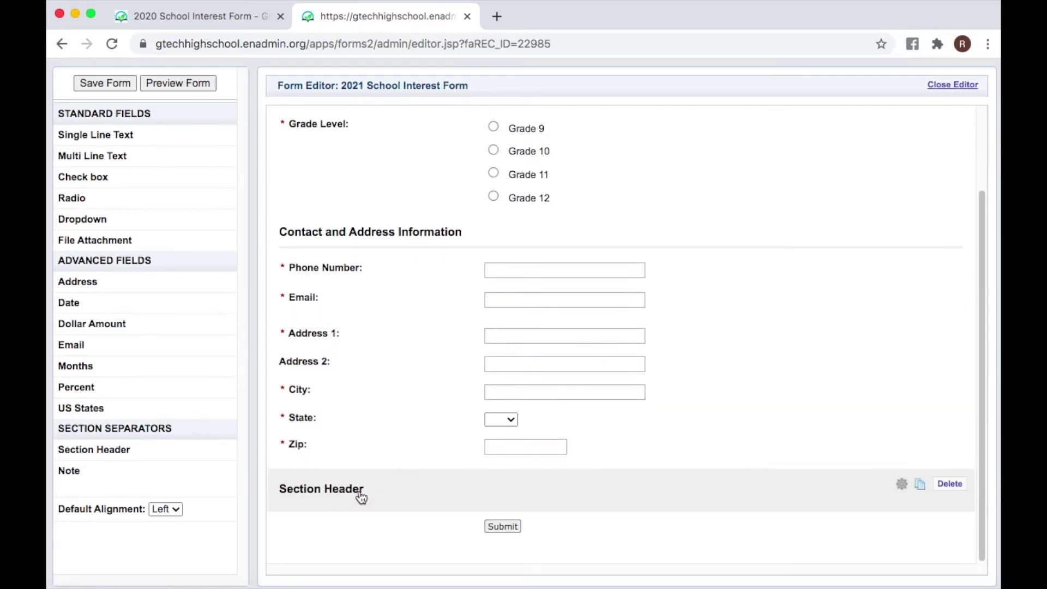
pyautogui.click(360, 497)
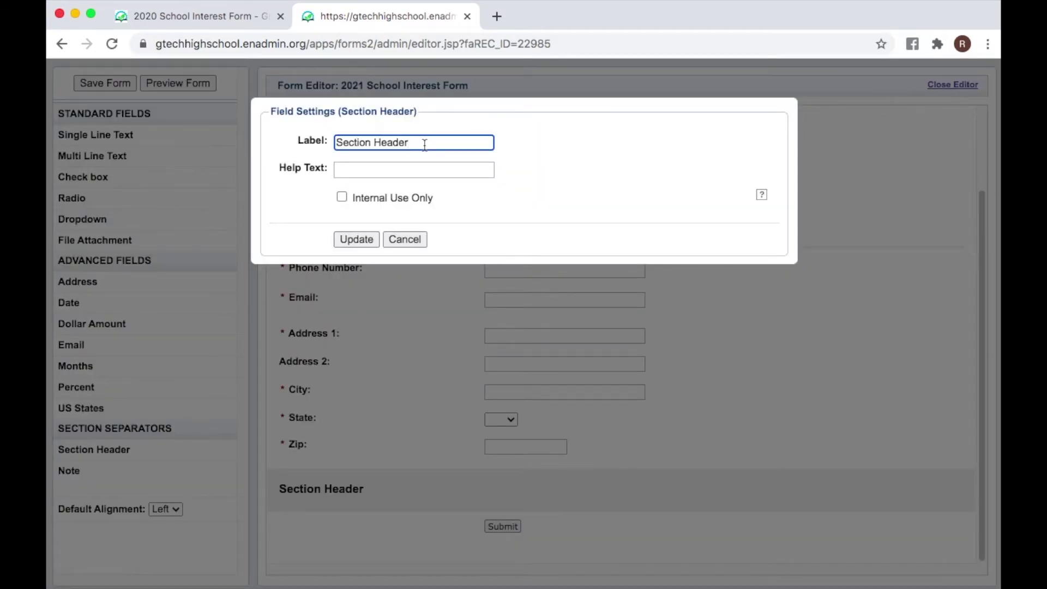
pyautogui.moveTo(424, 144); pyautogui.dragTo(332, 139)
pyautogui.press('BackSpace')
pyautogui.write('Informtati')
pyautogui.press('BackSpace')
pyautogui.press('BackSpace')
pyautogui.press('BackSpace')
pyautogui.press('BackSpace')
pyautogui.write('a')
pyautogui.write('tion')
pyautogui.press('BackSpace')
pyautogui.press('BackSpace')
pyautogui.press('BackSpace')
pyautogui.press('BackSpace')
pyautogui.press('BackSpace')
pyautogui.press('BackSpace')
pyautogui.press('BackSpace')
pyautogui.press('BackSpace')
pyautogui.press('BackSpace')
pyautogui.press('BackSpace')
pyautogui.press('BackSpace')
# - Label the new section header below the address fields "School Interests"
pyautogui.write('School Interests')
pyautogui.click(357, 240)
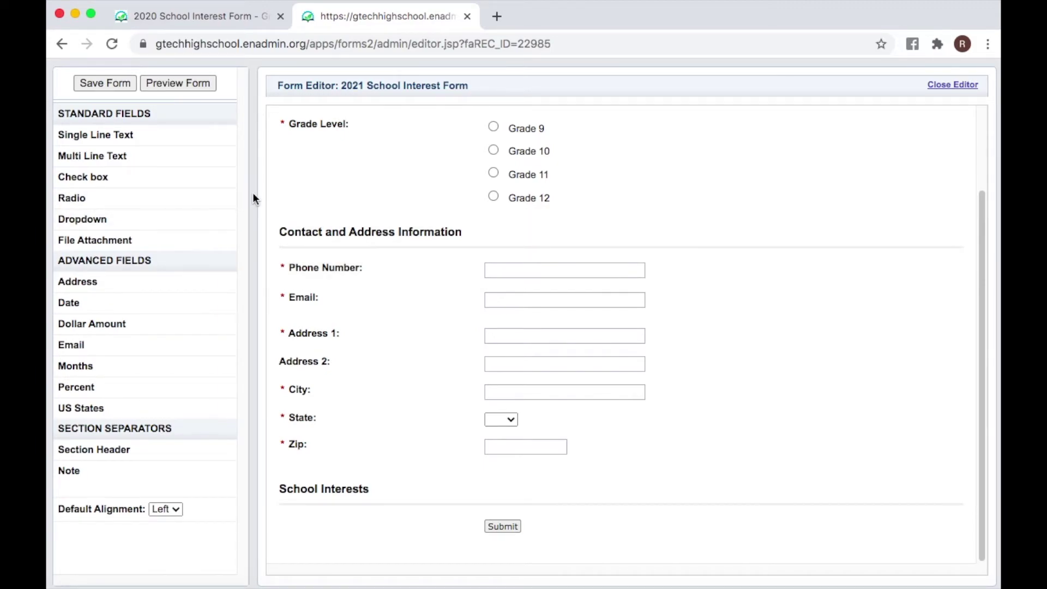
# - Add a check box field under the School Interests header with the question "Programs Interested In"
pyautogui.moveTo(157, 173); pyautogui.dragTo(379, 530)
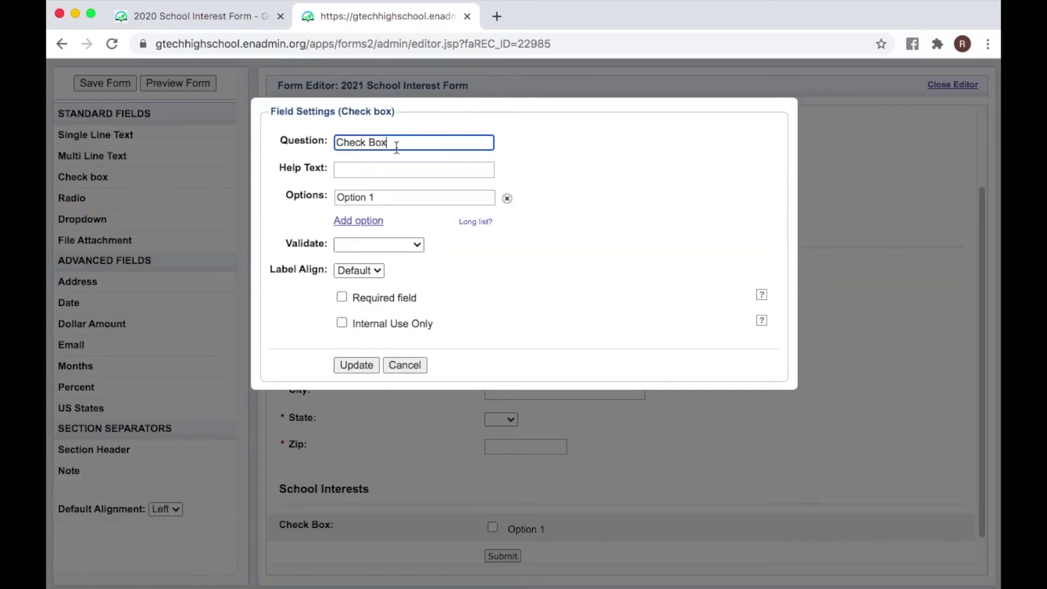
pyautogui.moveTo(402, 145); pyautogui.dragTo(327, 146)
pyautogui.press('BackSpace')
pyautogui.write('Programs Interested In')
# - Give the Programs Interested In field the options Mathematics, College Prep, Engineering, Health Care, Digital Media and Automotive
pyautogui.moveTo(396, 199); pyautogui.dragTo(312, 191)
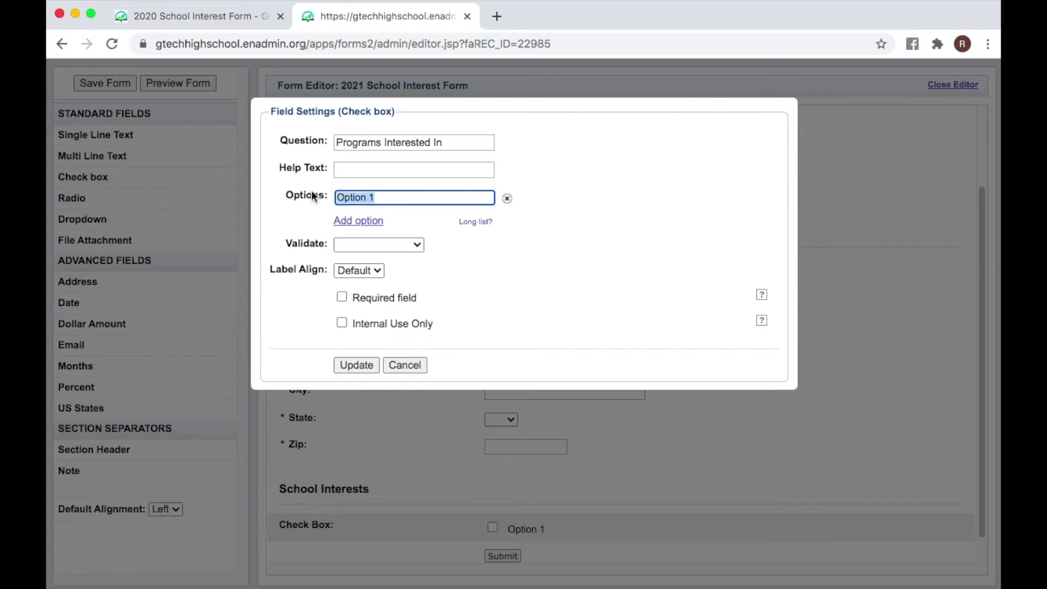
pyautogui.press('BackSpace')
pyautogui.write('Mathematics')
pyautogui.click(376, 221)
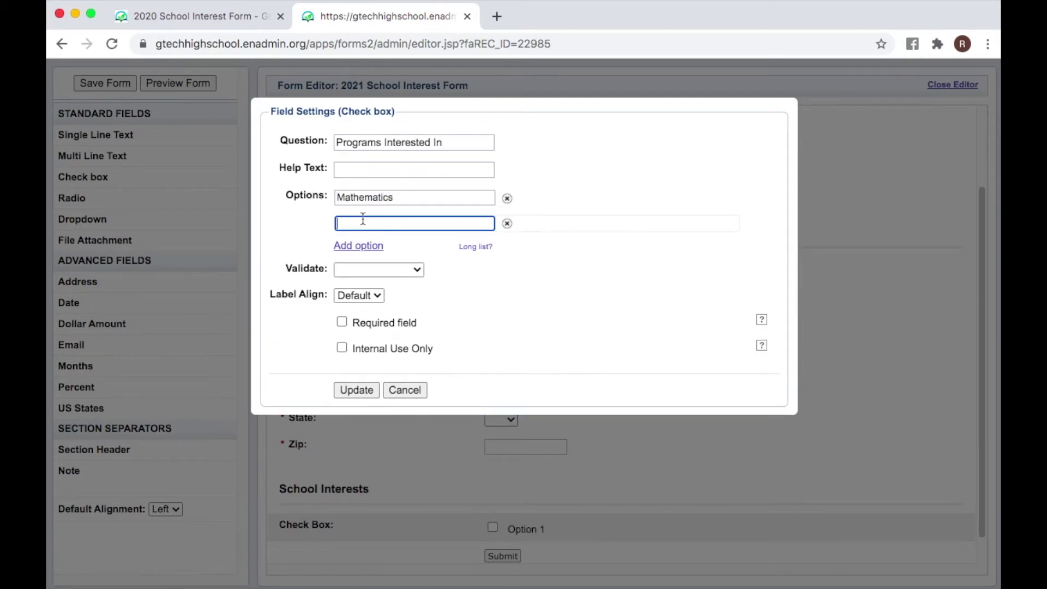
pyautogui.write('College Prep')
pyautogui.click(369, 245)
pyautogui.write('Engineering')
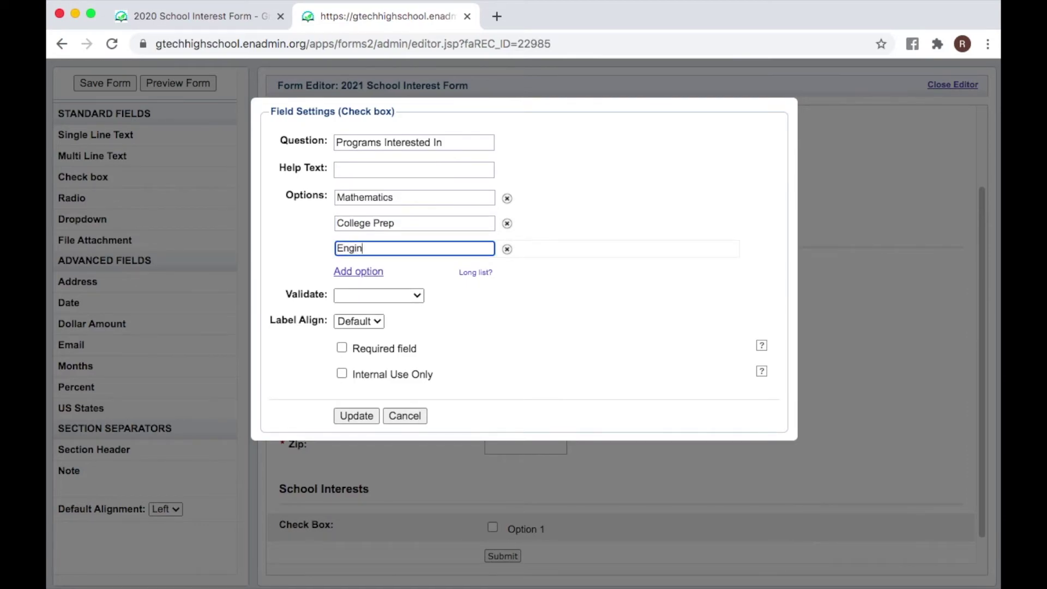
pyautogui.click(365, 269)
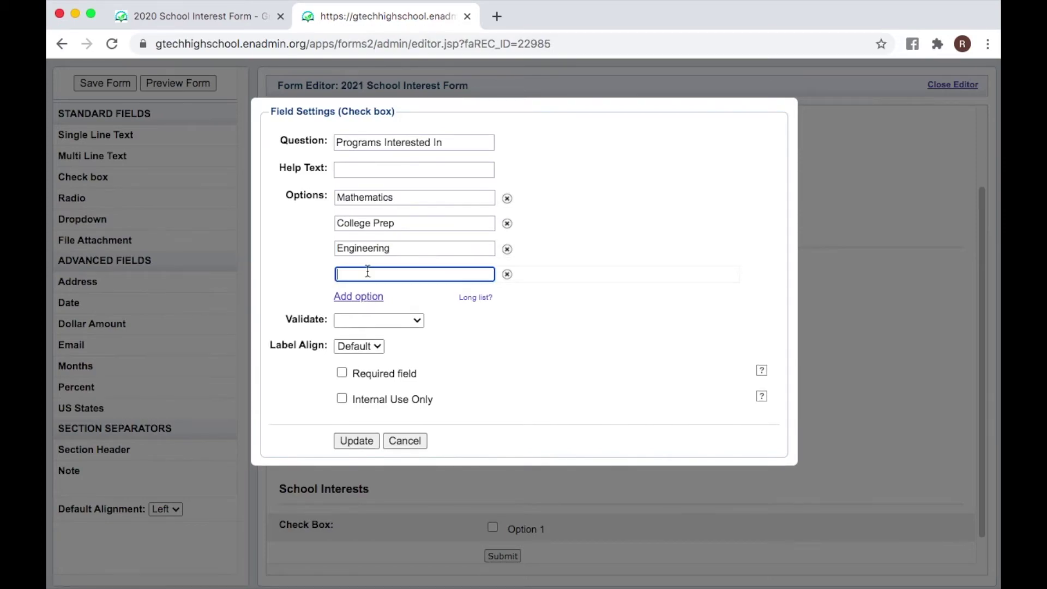
pyautogui.write('Health Care')
pyautogui.click(343, 296)
pyautogui.write('Dig')
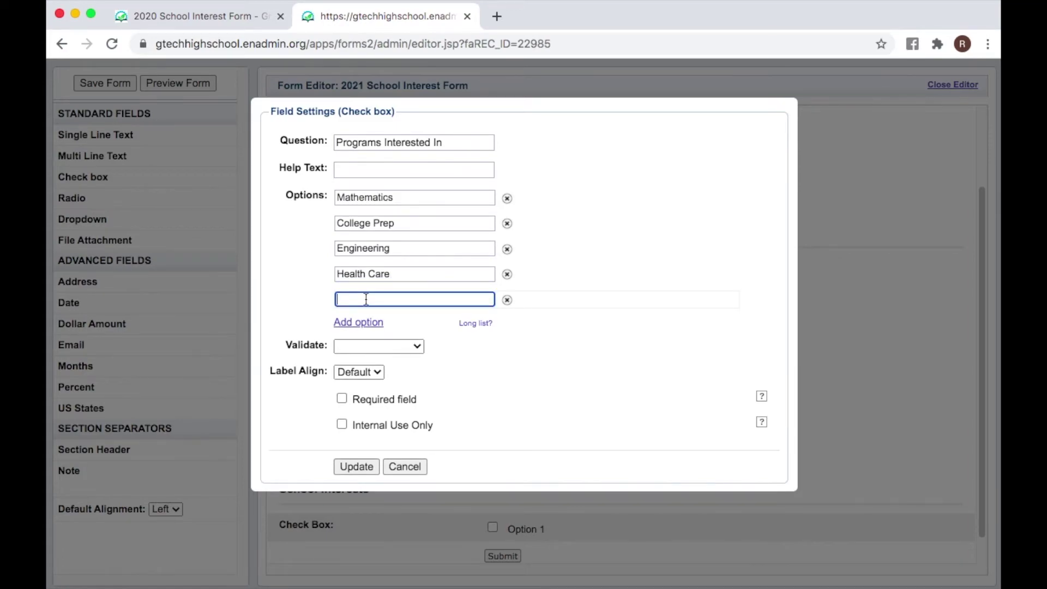
pyautogui.write('ital Media')
pyautogui.click(355, 322)
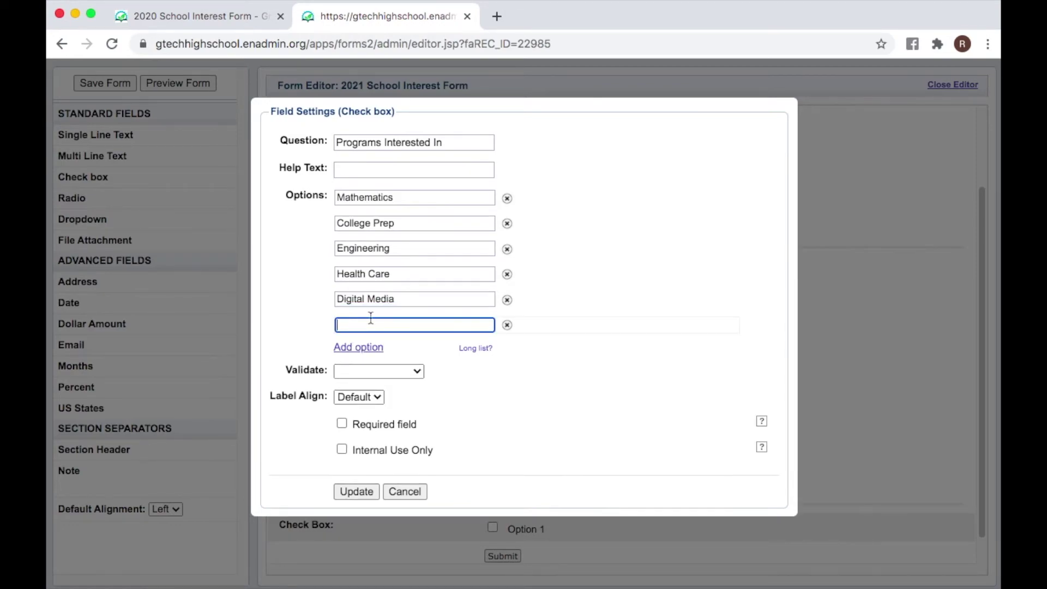
pyautogui.write('Automotive')
# - Validate the Programs Interested In field to choose at most 6 options and update the field
pyautogui.click(379, 373)
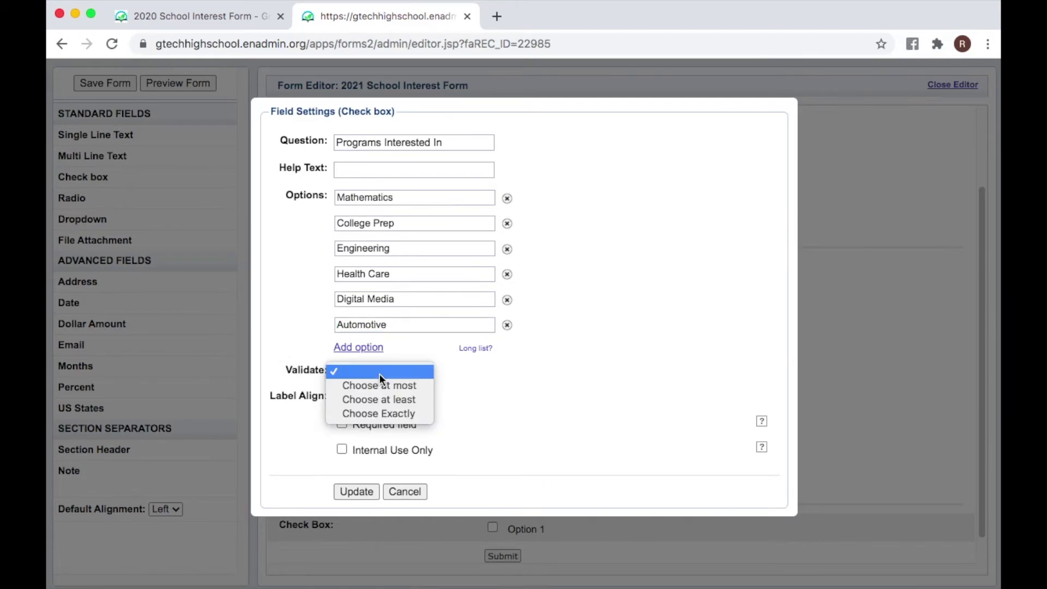
pyautogui.click(379, 384)
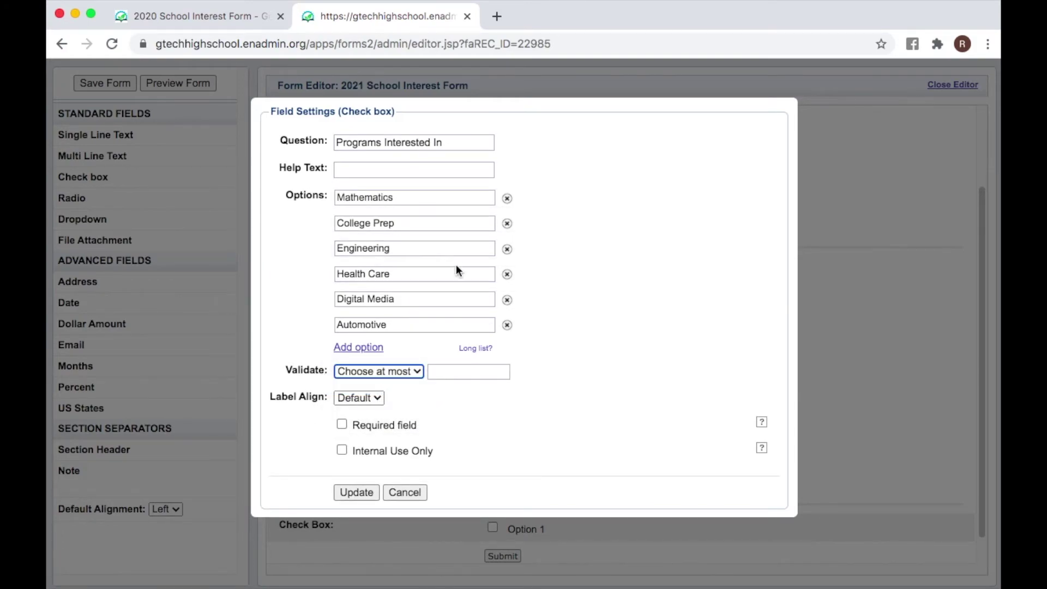
pyautogui.click(445, 371)
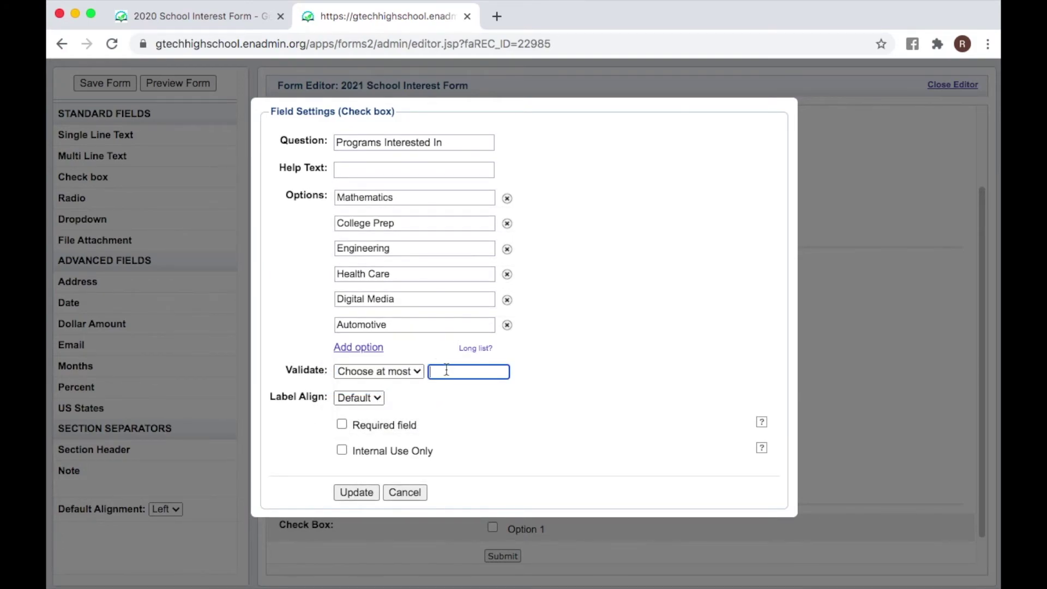
pyautogui.write('6')
pyautogui.click(518, 437)
pyautogui.click(357, 492)
# - Save the 2021 School Interest Form and review its sections in the editor
pyautogui.scroll(-3, 430, 442)
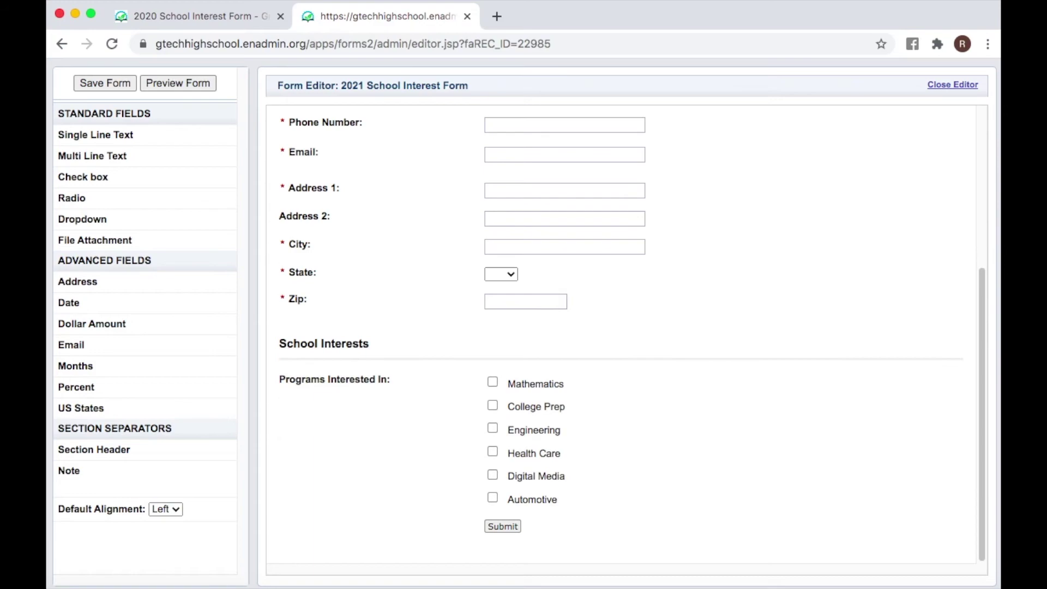
pyautogui.moveTo(981, 281); pyautogui.dragTo(970, 88)
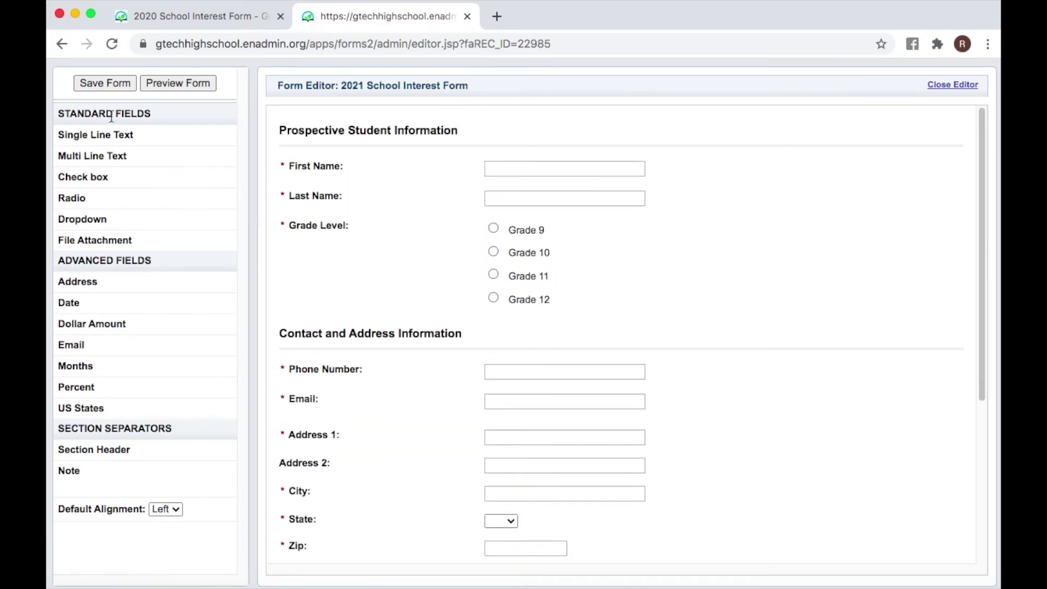
pyautogui.click(105, 82)
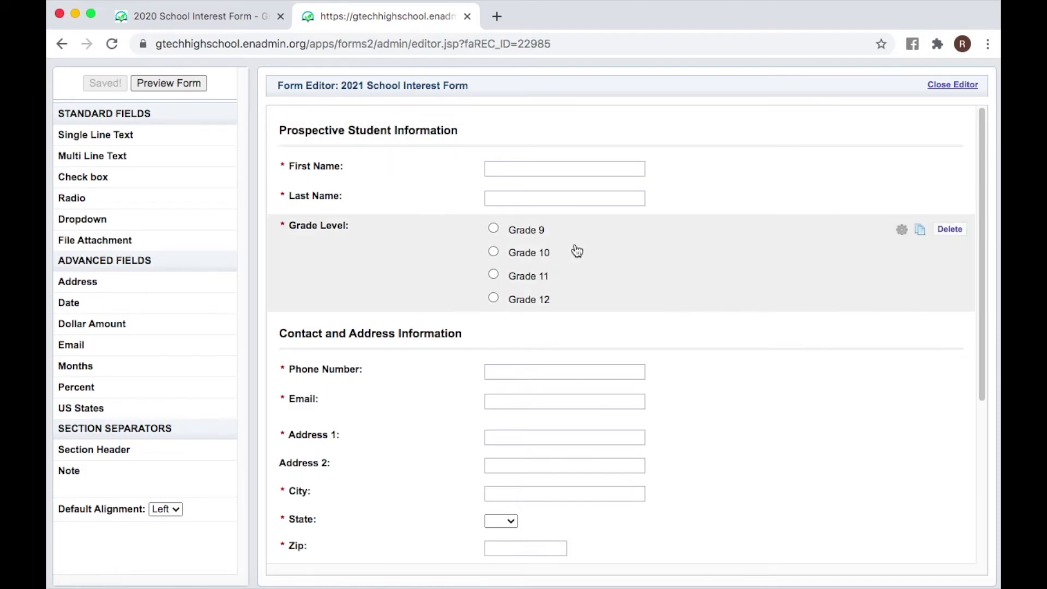
pyautogui.scroll(-4, 567, 250)
pyautogui.scroll(-1, 558, 249)
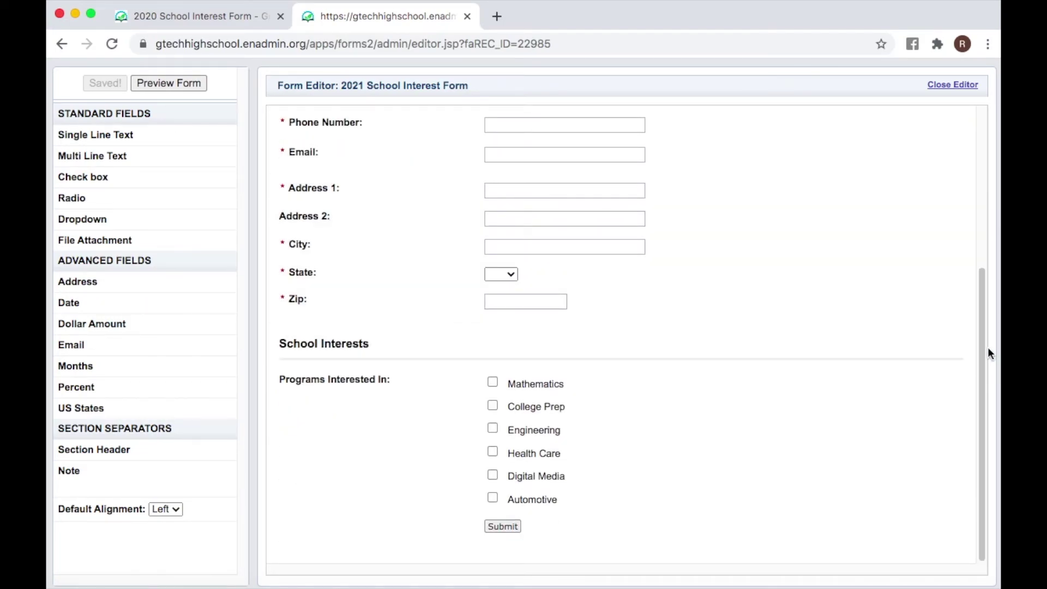
pyautogui.moveTo(981, 355); pyautogui.dragTo(972, 175)
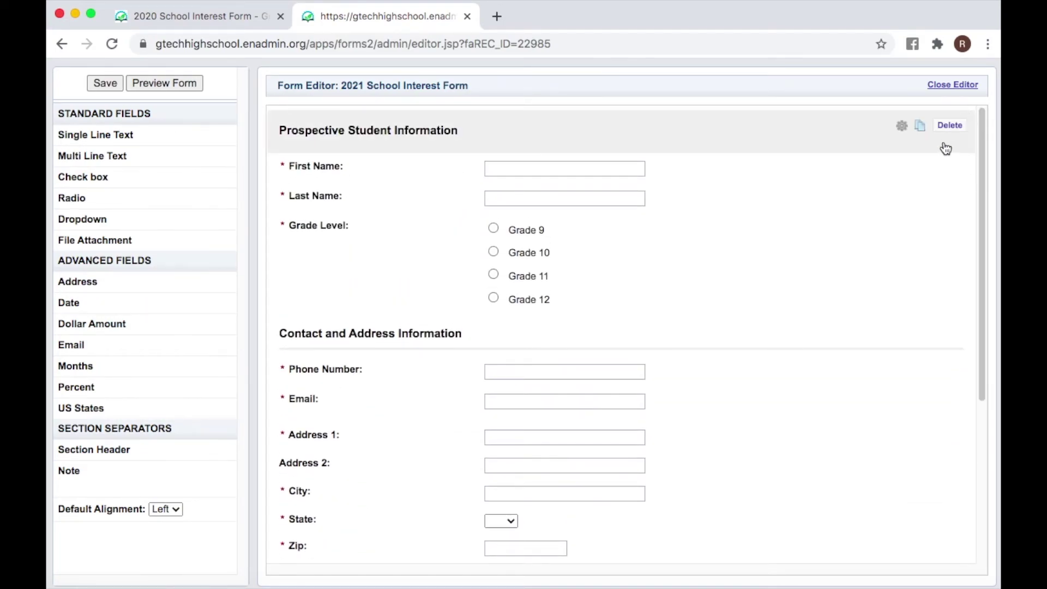
# - Preview the form on the school website and review it from the student information to the verification code
pyautogui.click(156, 87)
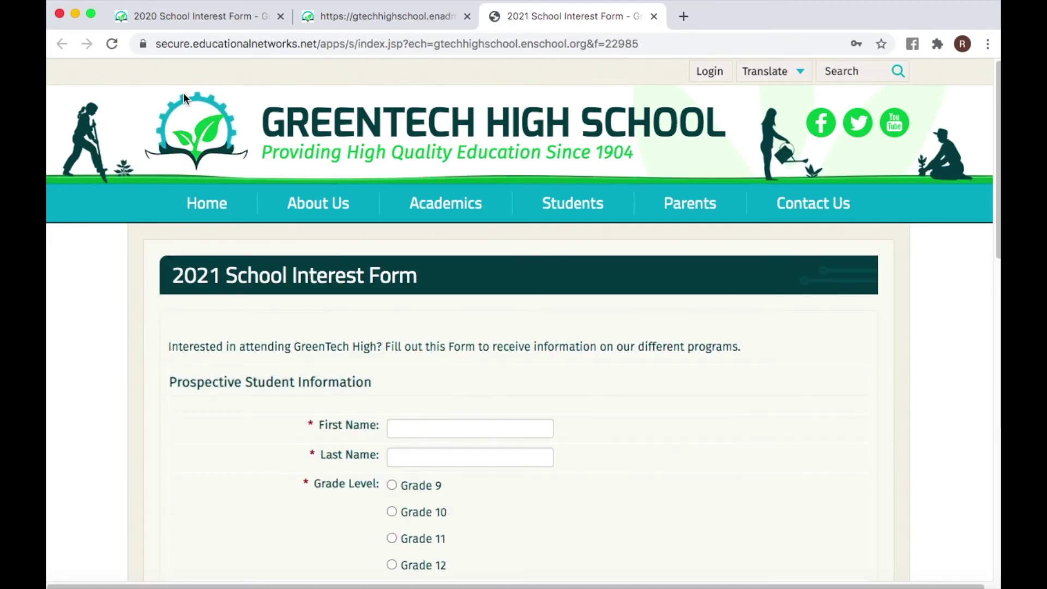
pyautogui.moveTo(998, 163); pyautogui.dragTo(998, 472)
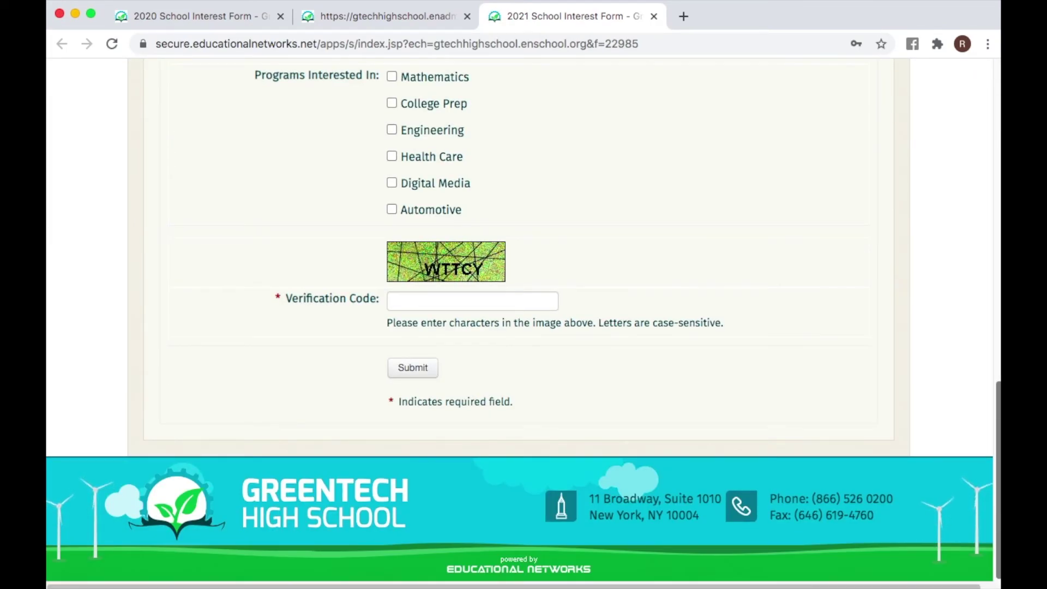
pyautogui.scroll(5, 988, 423)
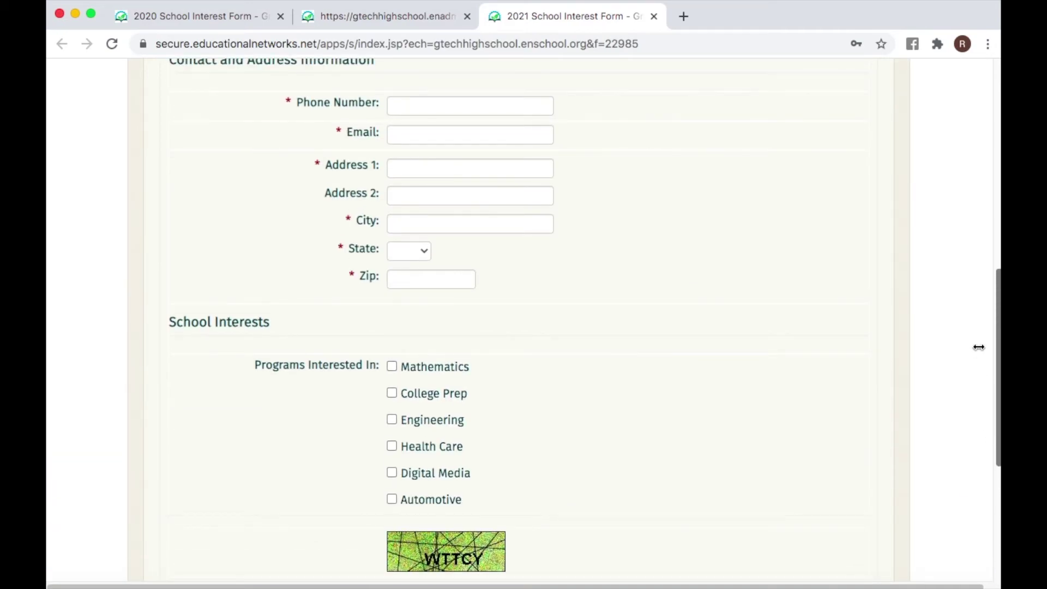
pyautogui.scroll(8, 978, 347)
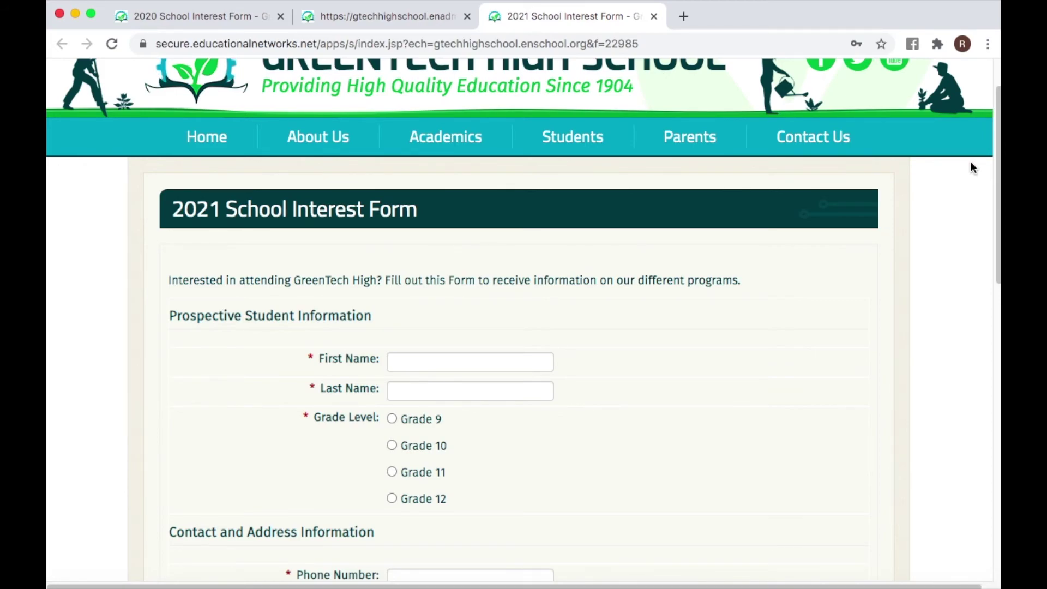
# - Return to the form editor, save the form again and close the editor
pyautogui.click(321, 20)
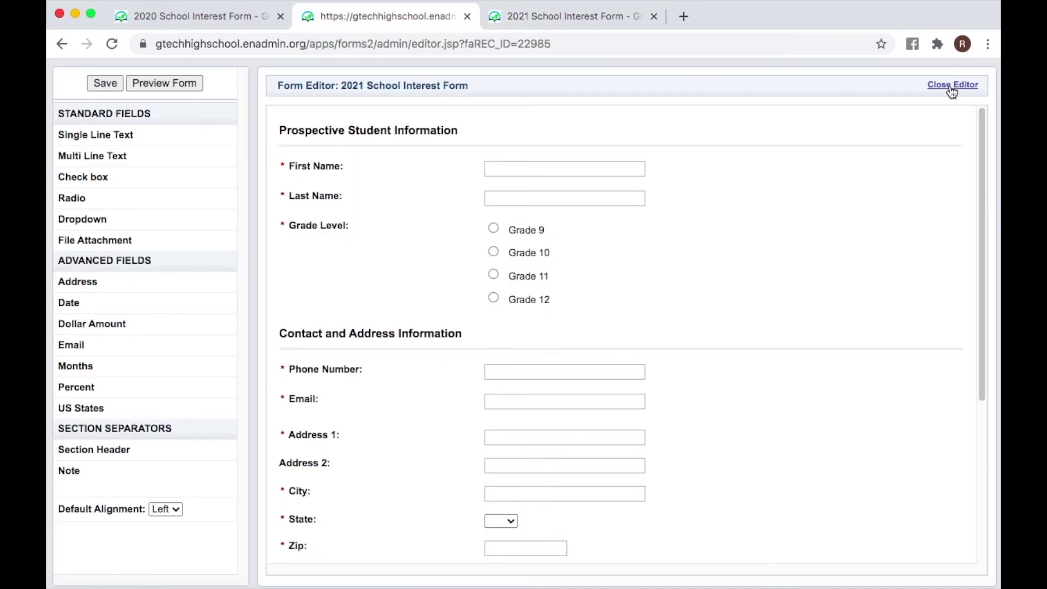
pyautogui.click(90, 85)
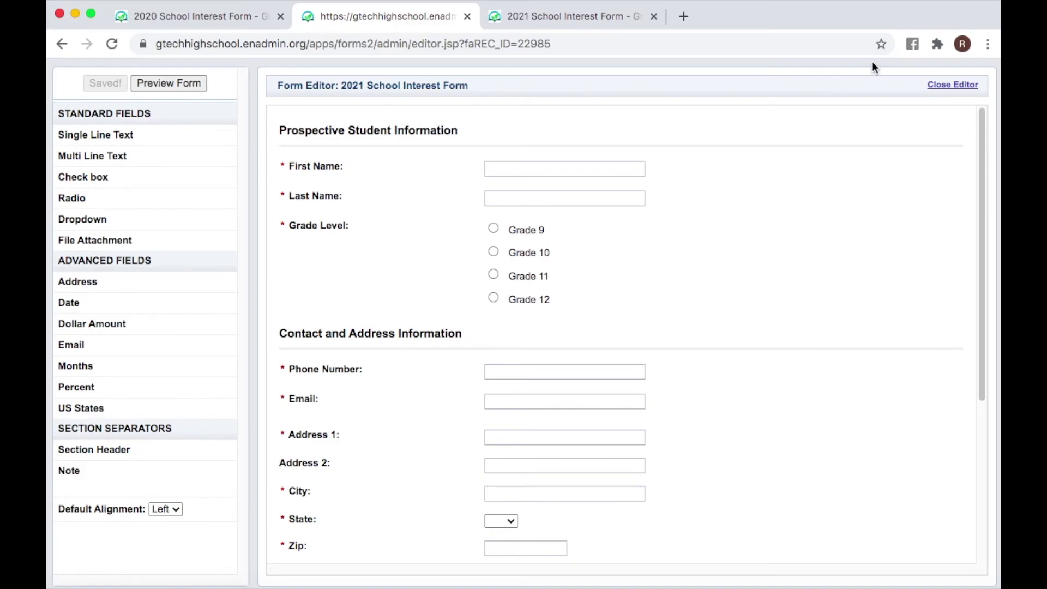
pyautogui.click(952, 87)
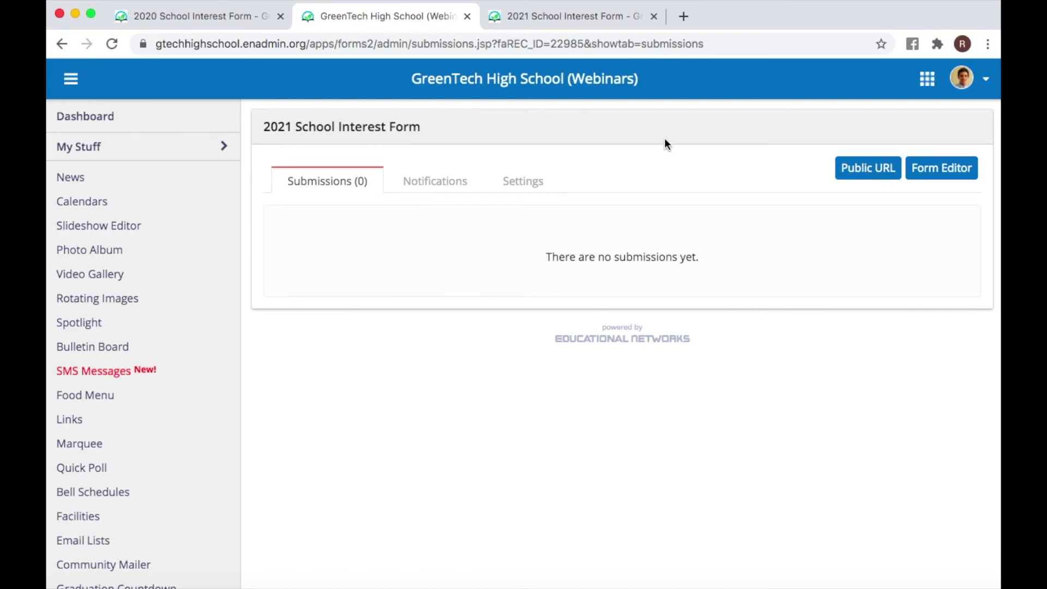
# - Go to the public school website's home page and view the pages listed under About Us
pyautogui.click(220, 20)
pyautogui.click(337, 118)
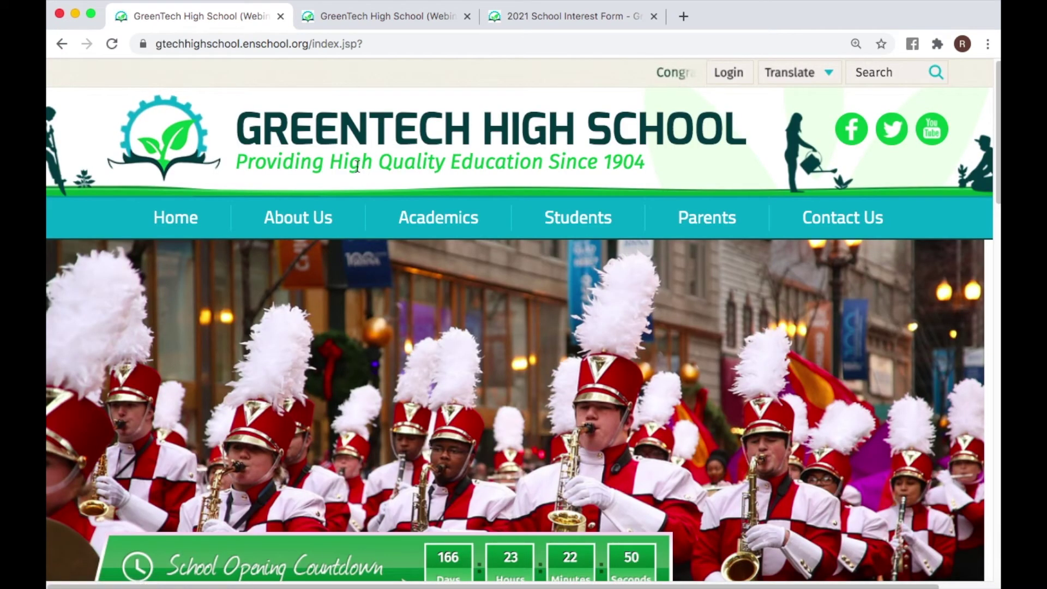
pyautogui.moveTo(326, 255)
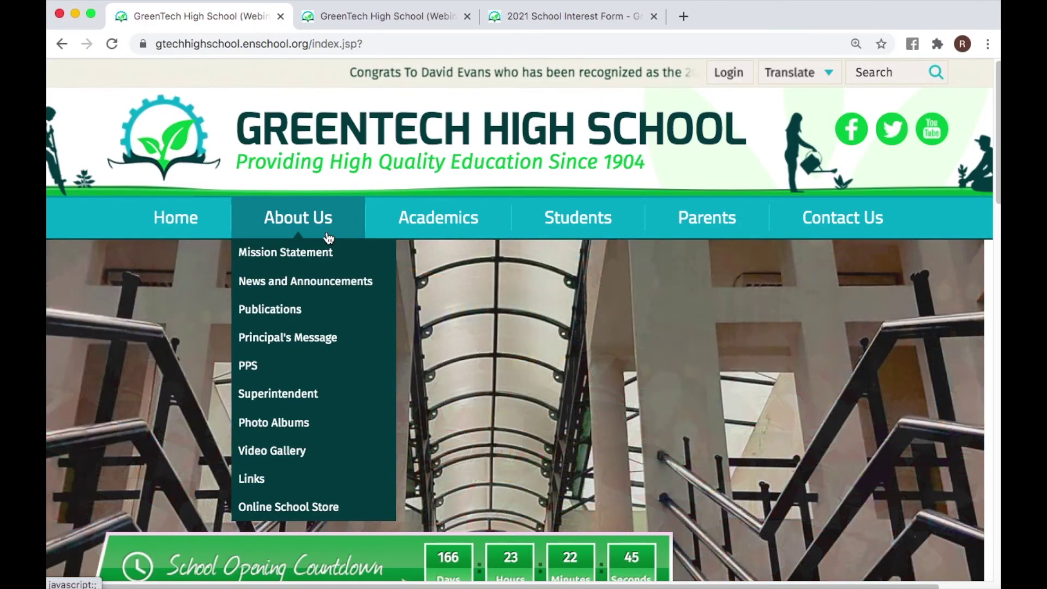
# - Return to the site administration and open the Navigation Menu module at the About Us items
pyautogui.click(338, 21)
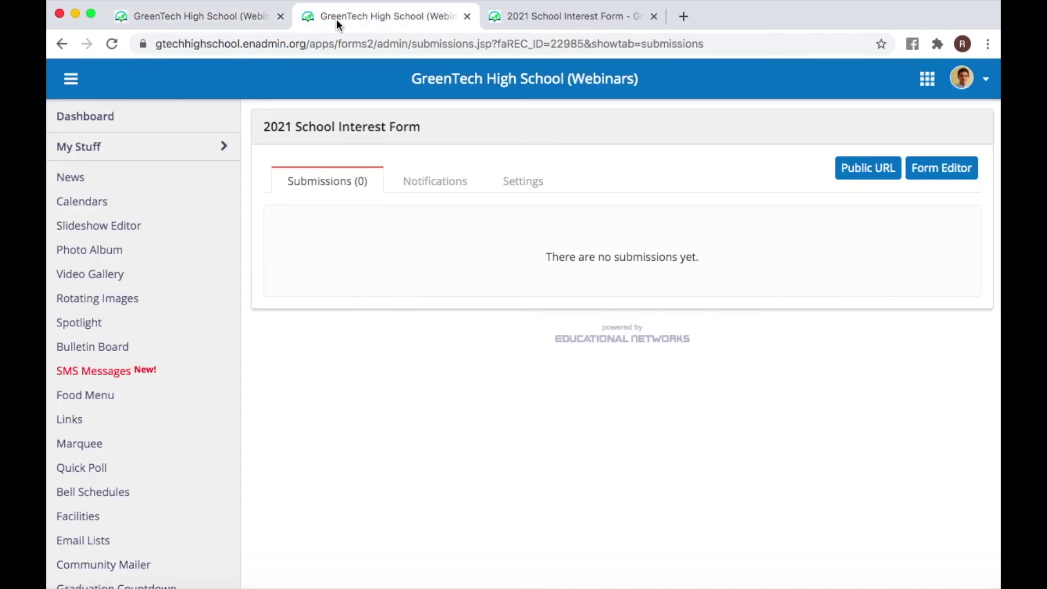
pyautogui.scroll(-5, 169, 415)
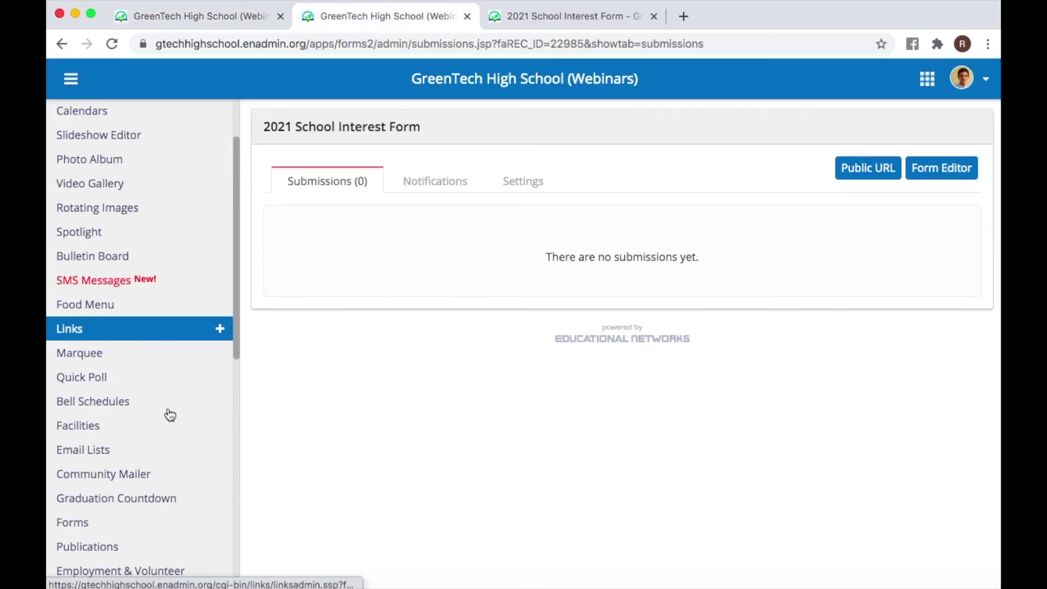
pyautogui.click(145, 480)
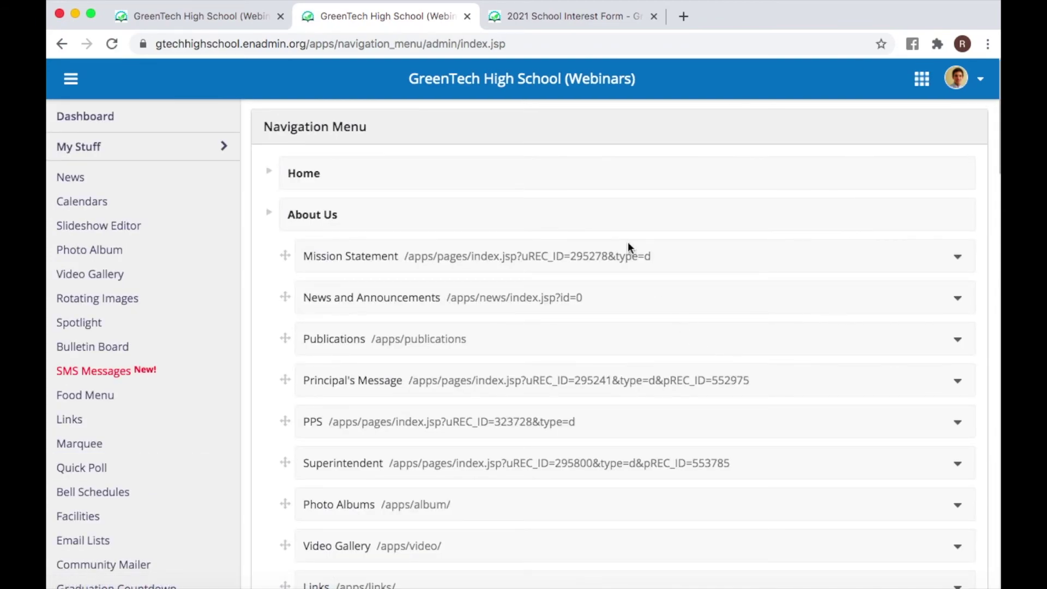
pyautogui.scroll(-2, 686, 335)
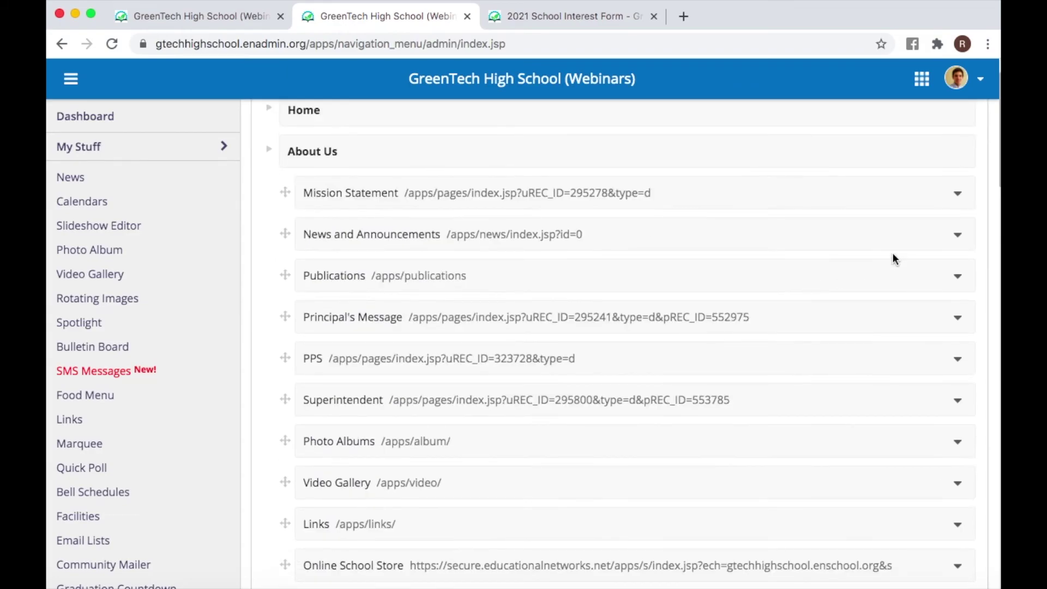
# - Add a navigation link to the 2021 School Interest Form page above Mission Statement under About Us and save it
pyautogui.click(958, 195)
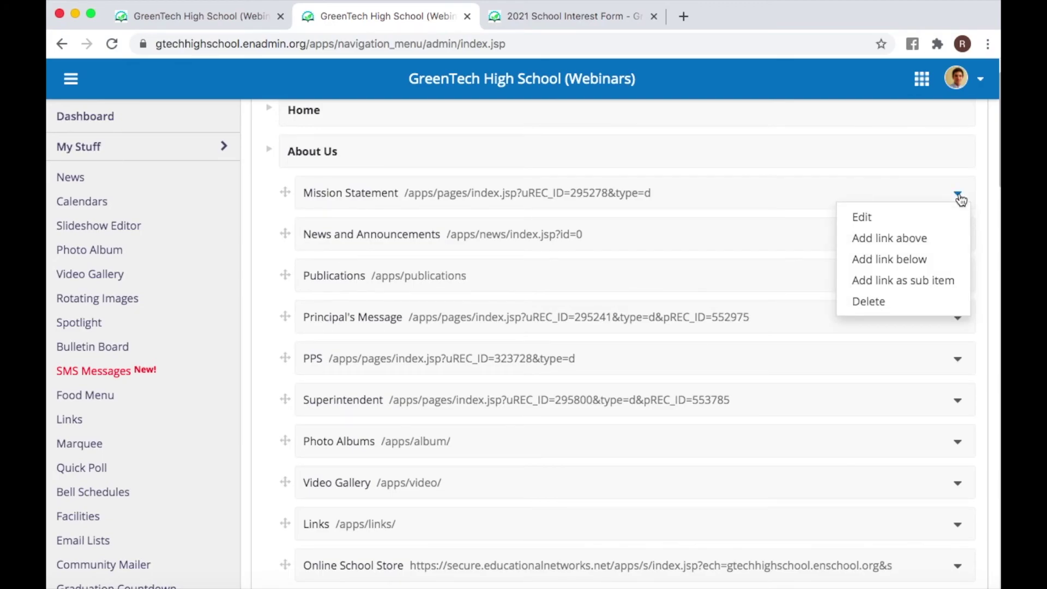
pyautogui.click(897, 245)
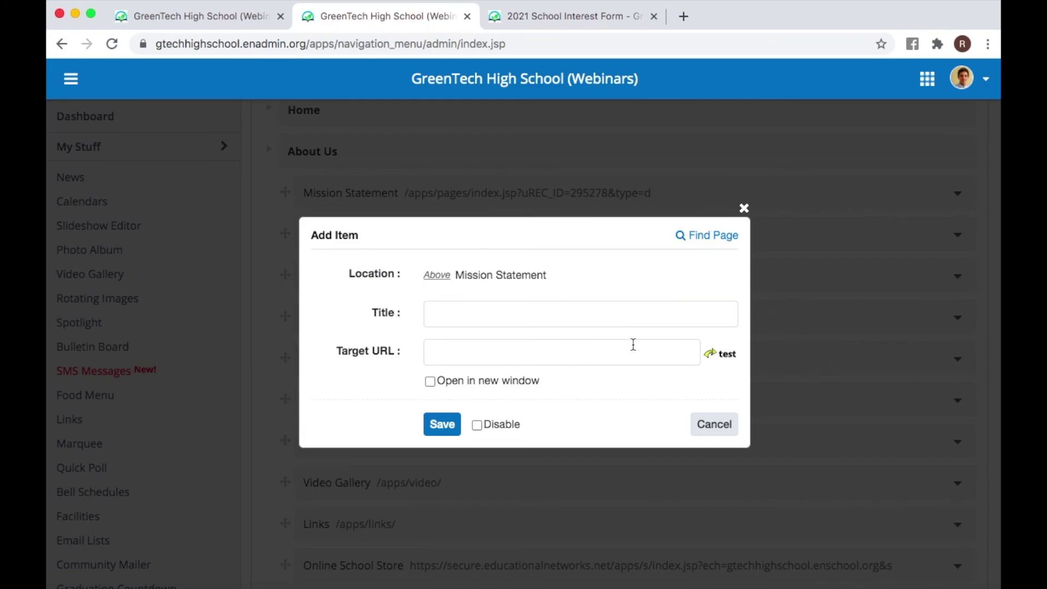
pyautogui.click(690, 237)
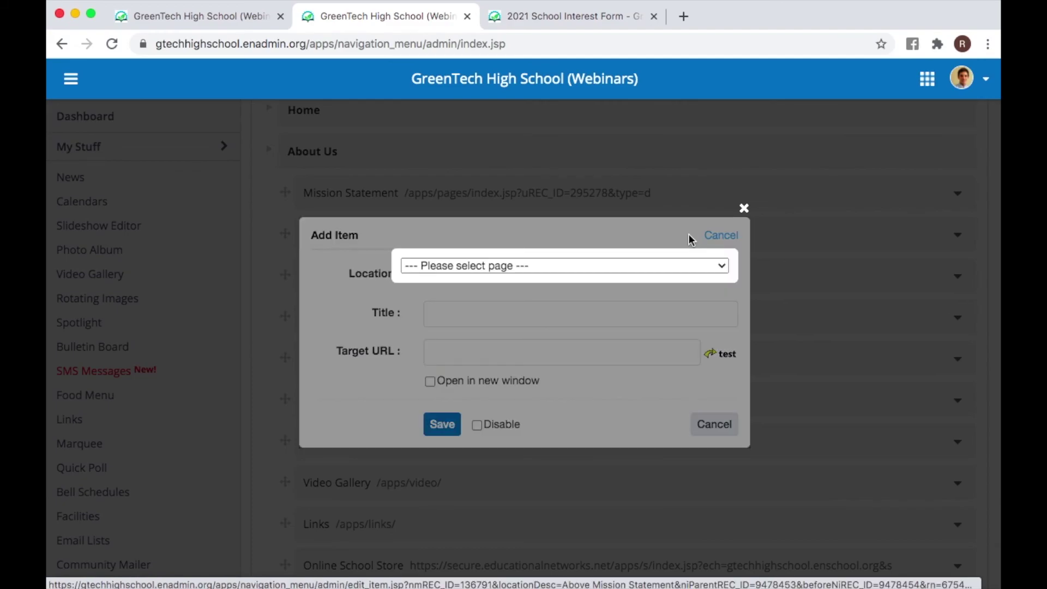
pyautogui.click(614, 266)
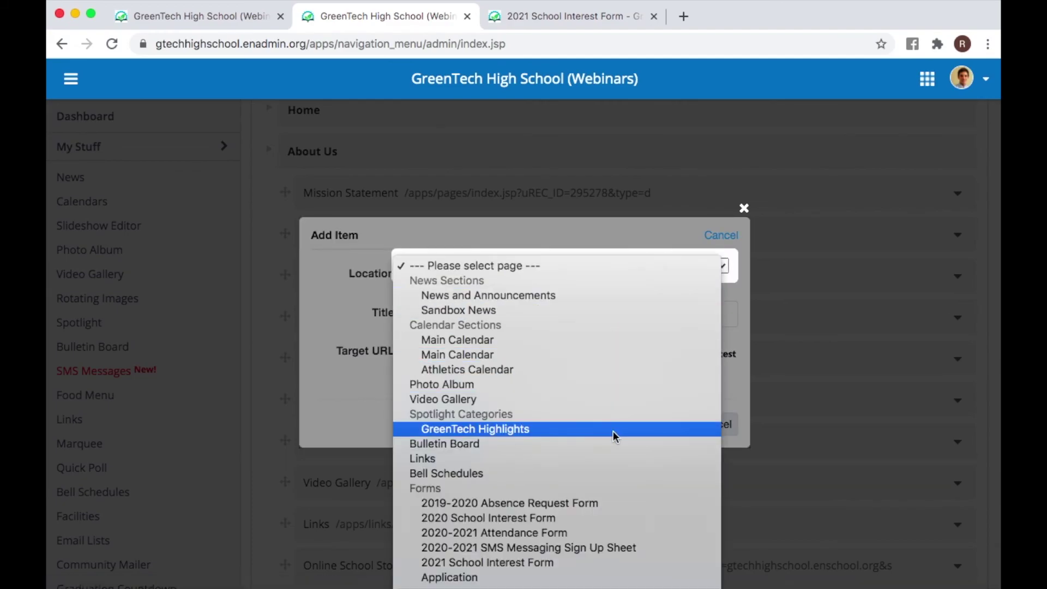
pyautogui.scroll(-5, 605, 572)
pyautogui.scroll(-3, 609, 553)
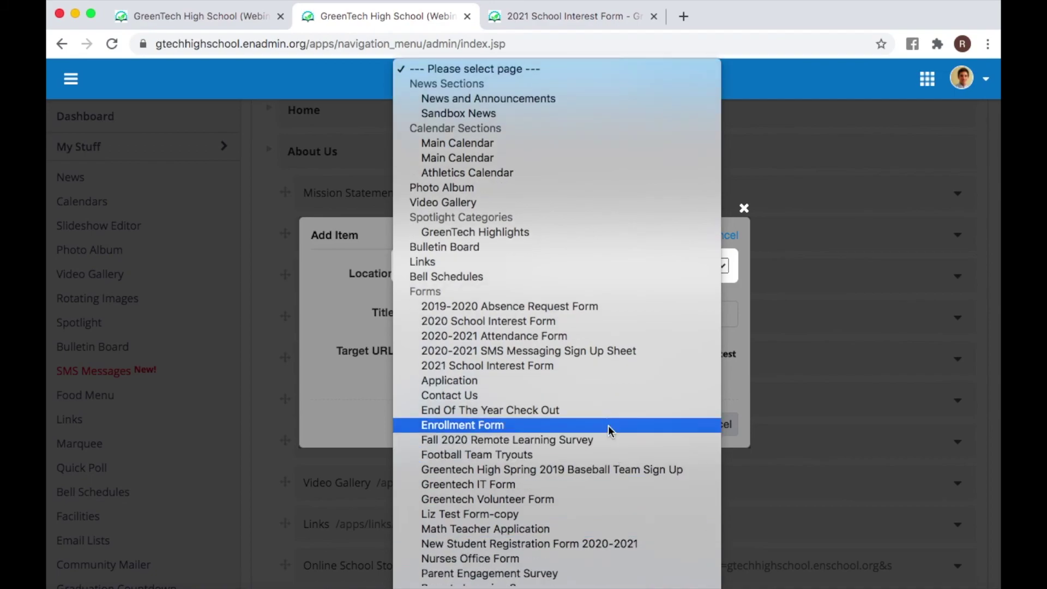
pyautogui.click(582, 368)
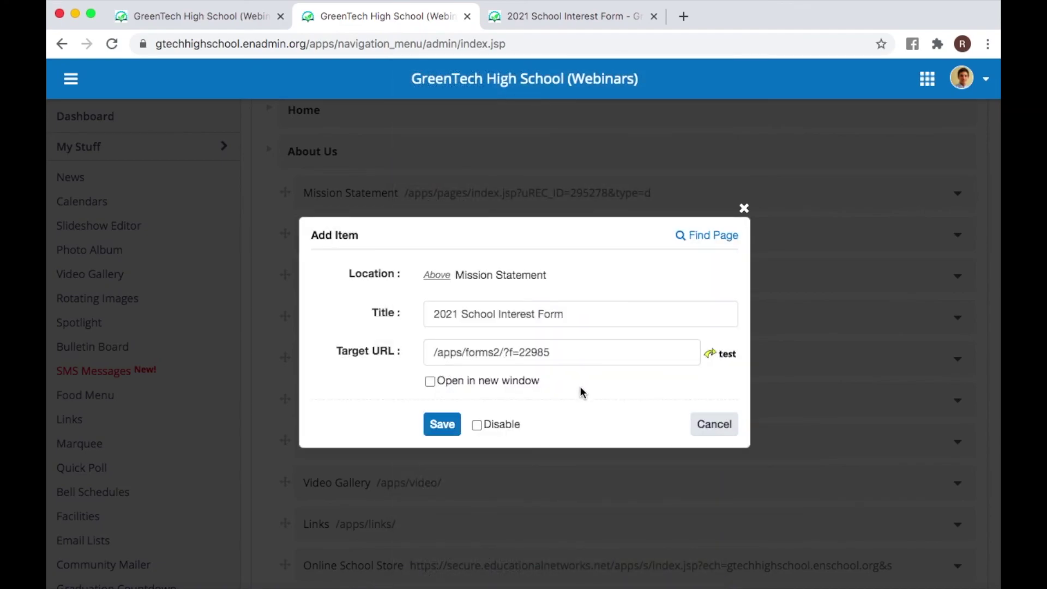
pyautogui.click(436, 427)
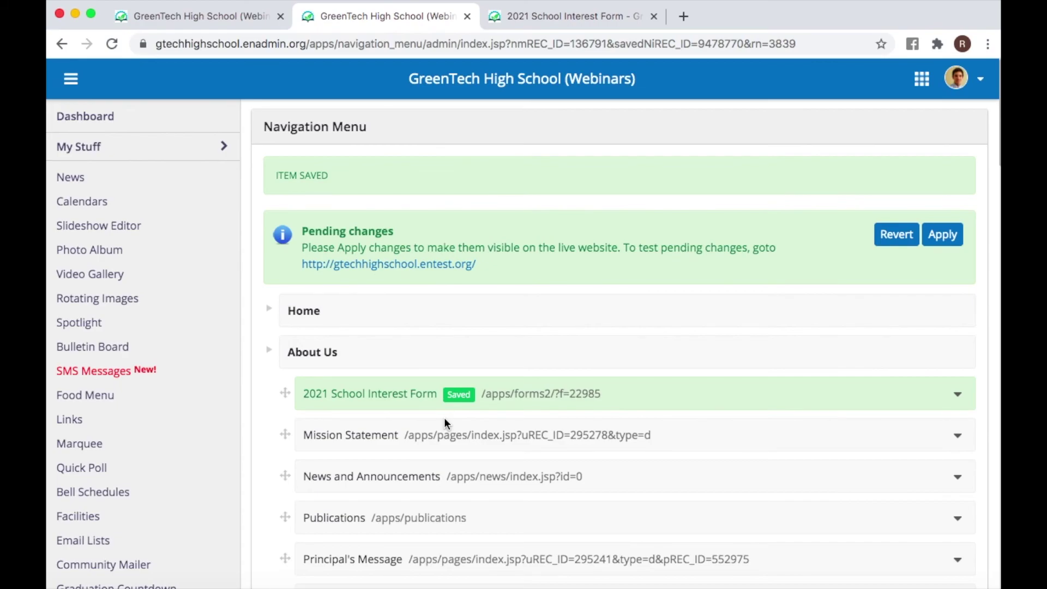
# - Test the pending navigation change by opening 2021 School Interest Form under About Us on the test website
pyautogui.click(423, 265)
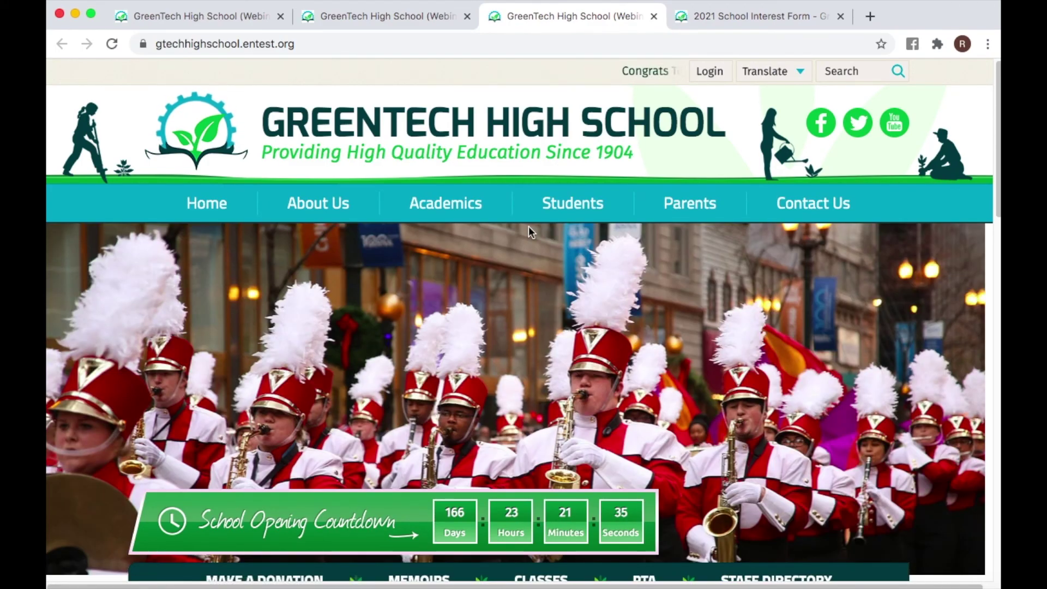
pyautogui.moveTo(347, 194)
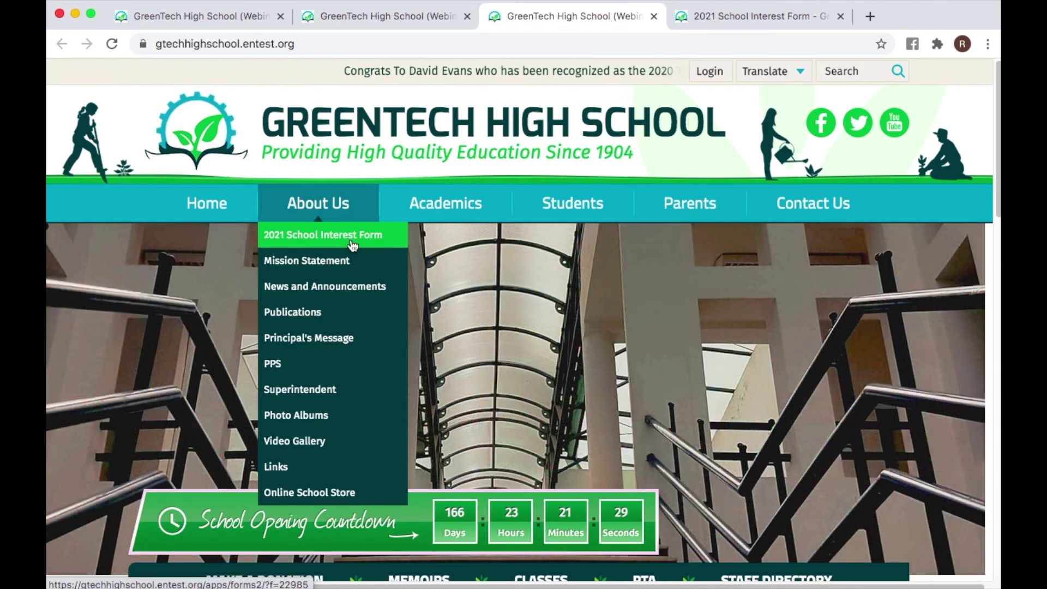
pyautogui.click(351, 239)
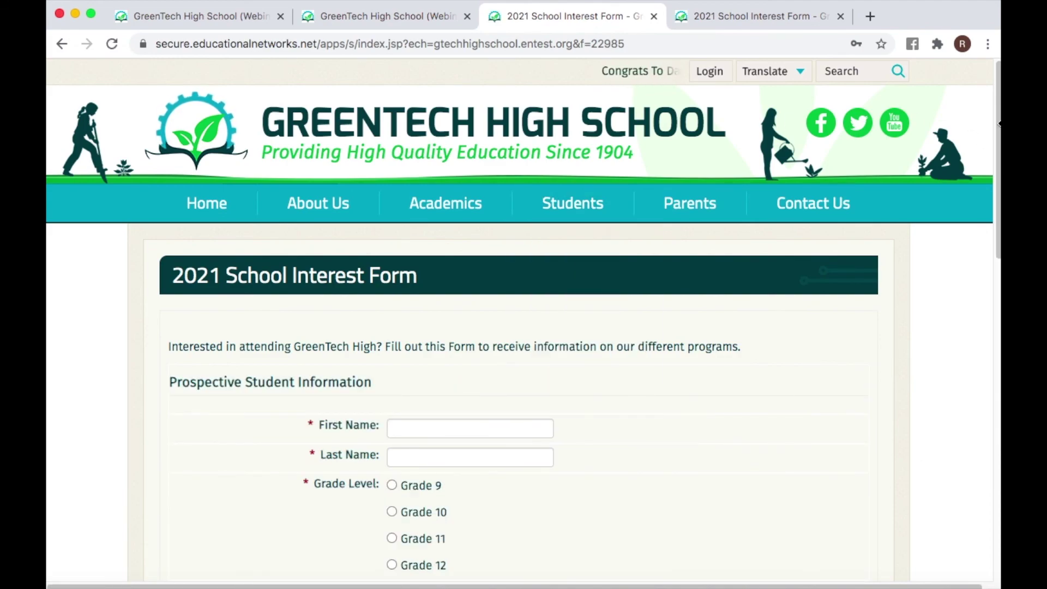
pyautogui.scroll(-20, 363, 244)
pyautogui.scroll(13, 523, 316)
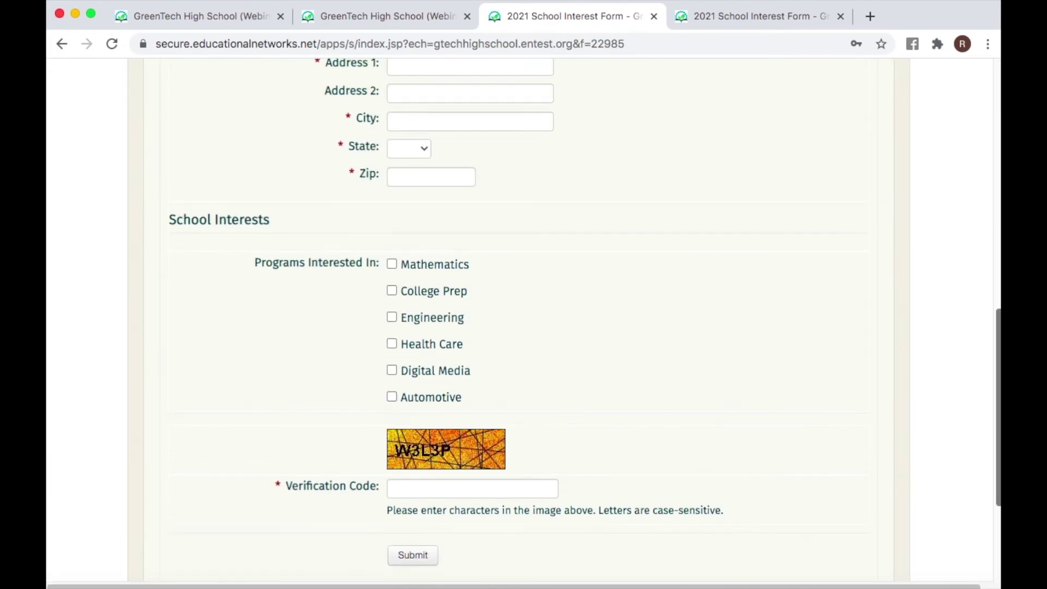
pyautogui.scroll(1, 524, 319)
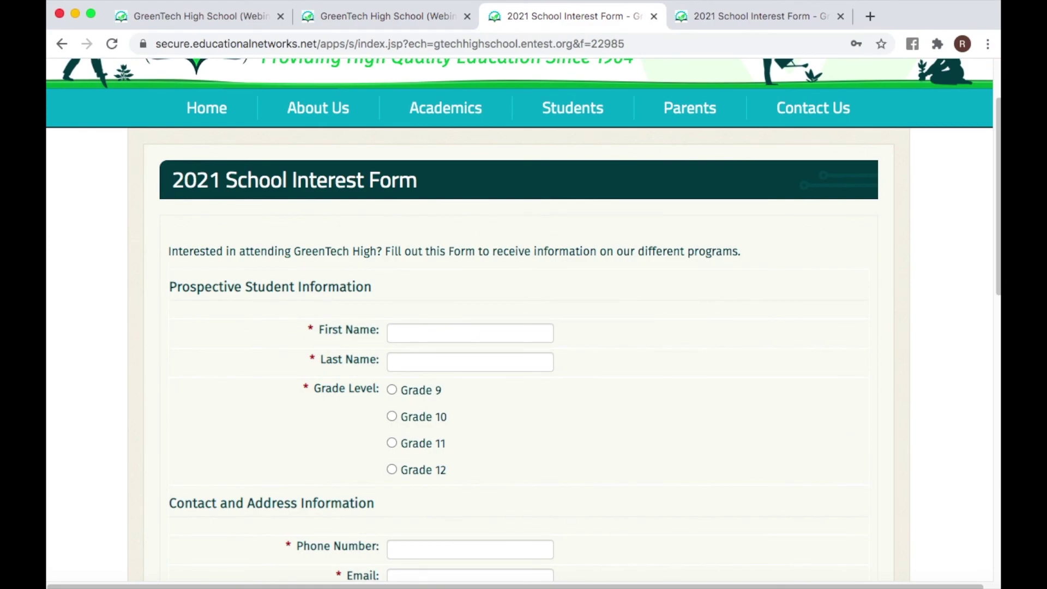
# - Return to the Navigation Menu administration and apply the pending changes to the live website
pyautogui.click(700, 19)
pyautogui.click(394, 16)
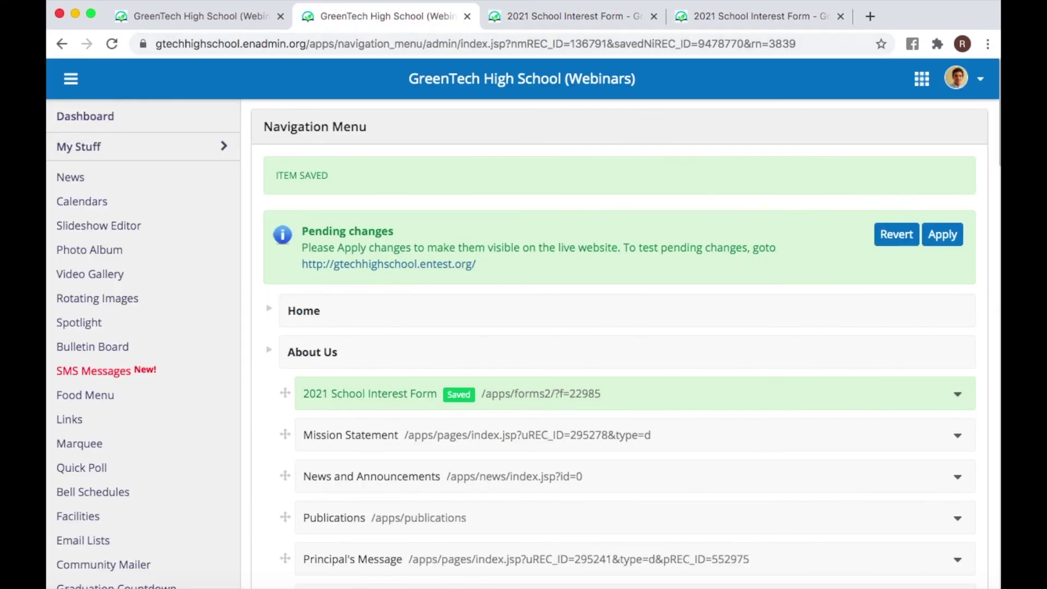
pyautogui.click(932, 236)
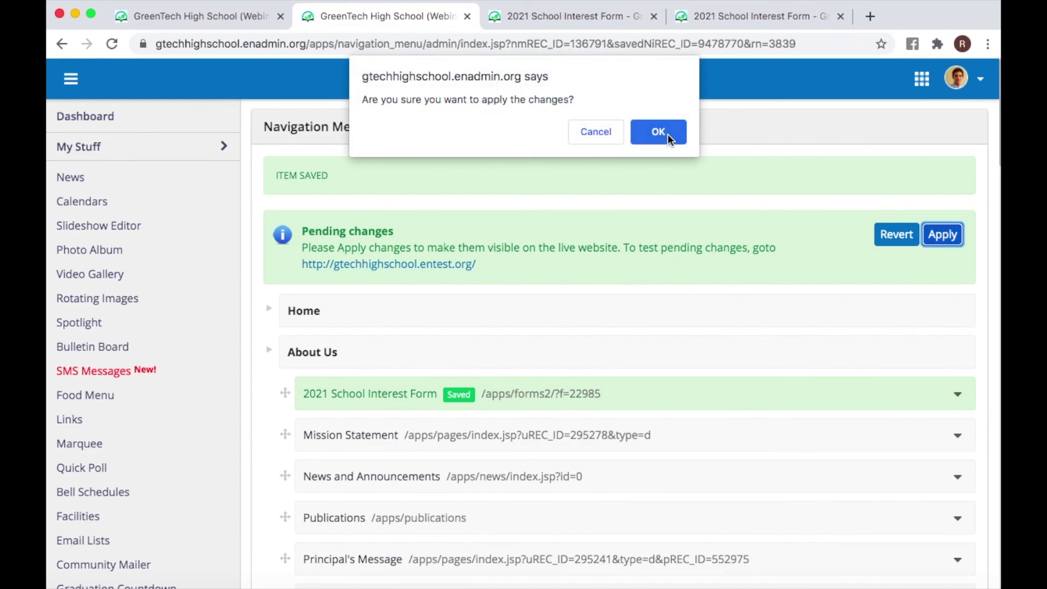
pyautogui.click(658, 133)
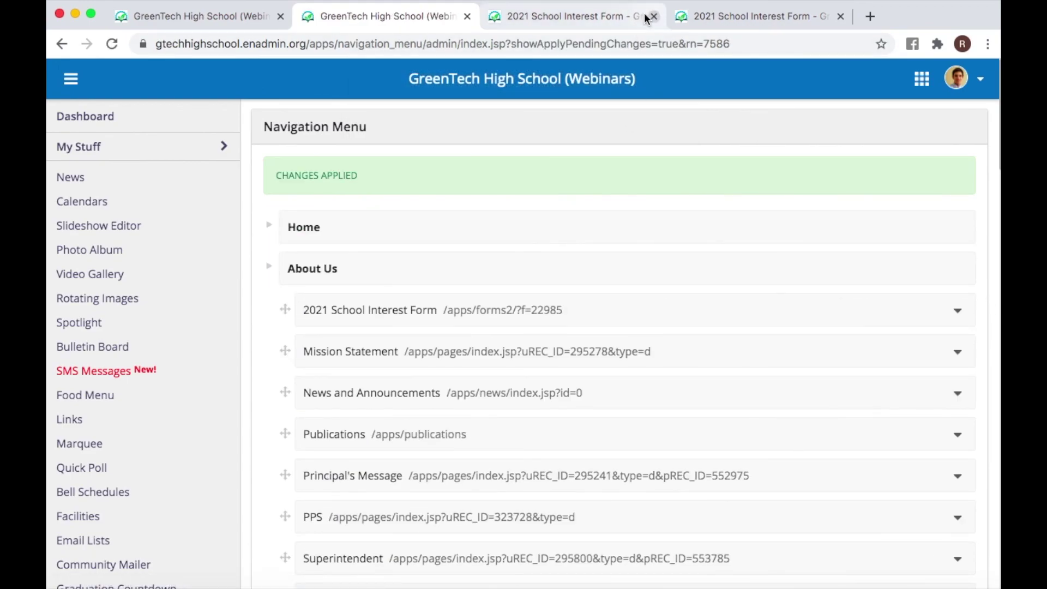
# - Close the test website page, reload the live school home page, and open 2021 School Interest Form under About Us
pyautogui.click(646, 19)
pyautogui.click(654, 17)
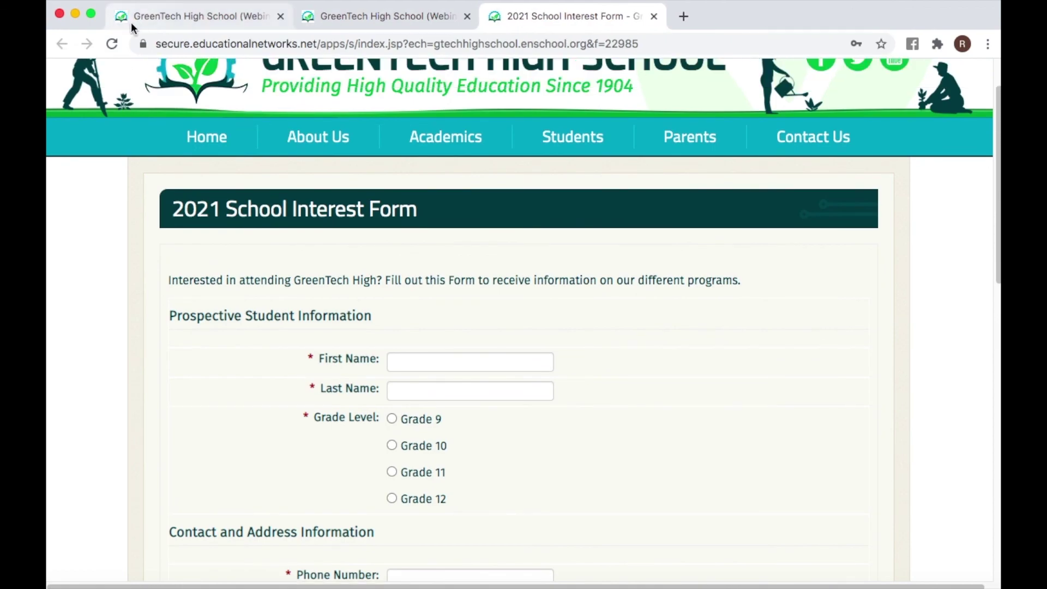
pyautogui.click(131, 22)
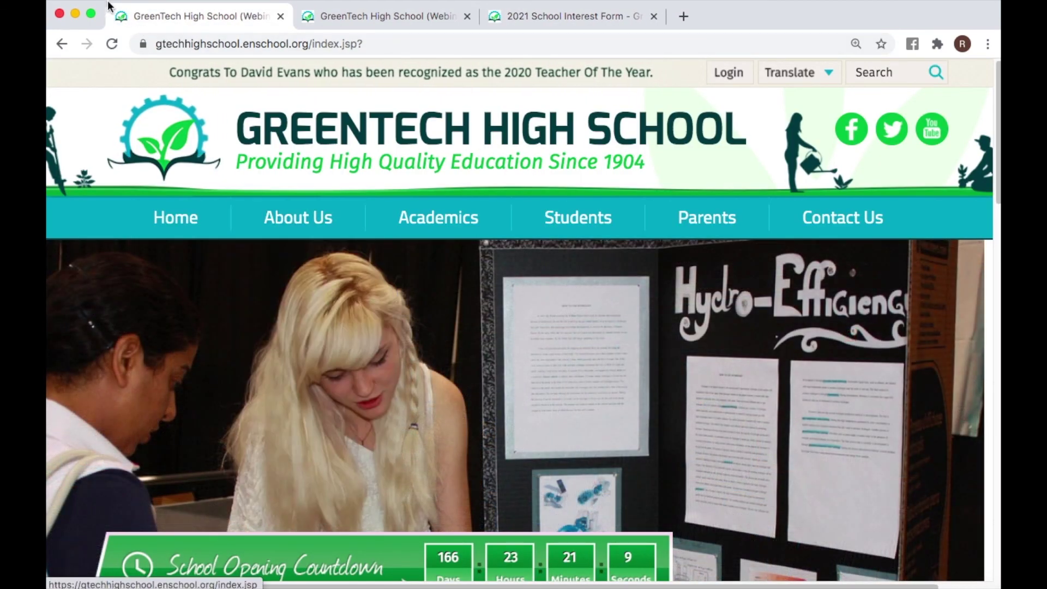
pyautogui.click(112, 43)
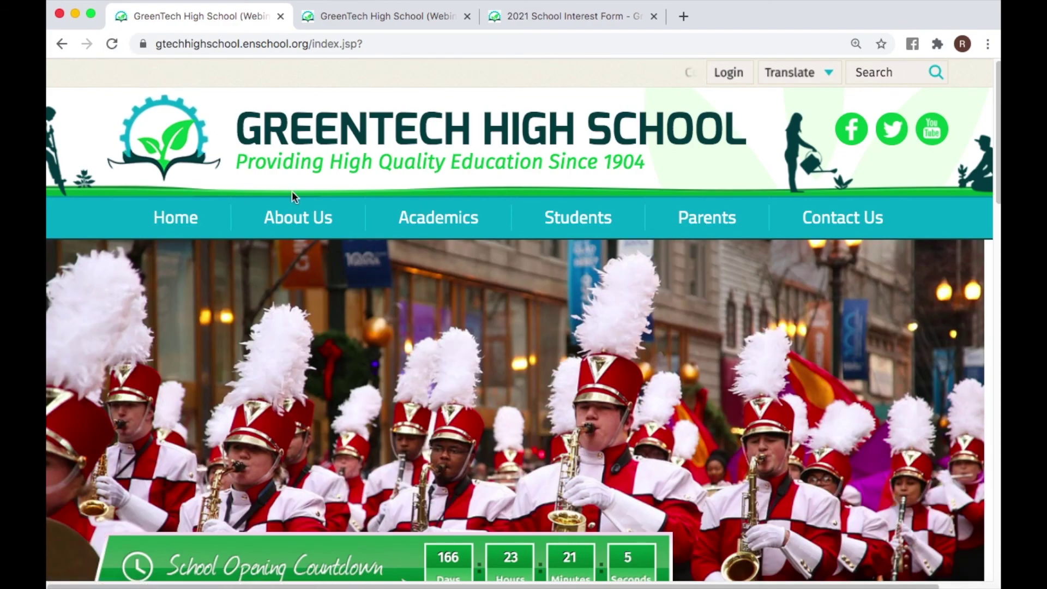
pyautogui.moveTo(299, 214)
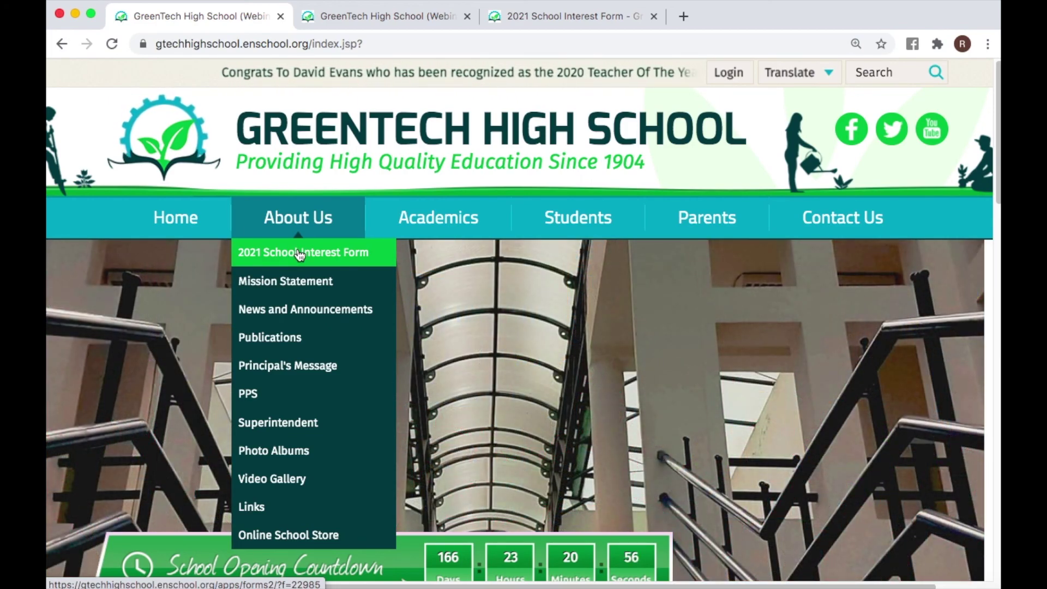
pyautogui.click(299, 253)
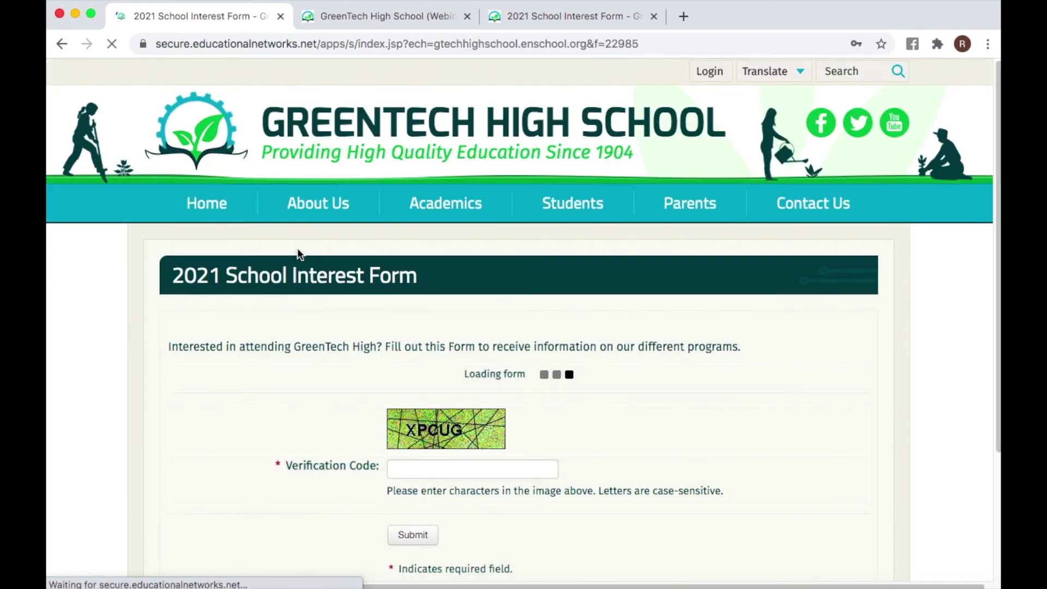
pyautogui.scroll(-2, 322, 293)
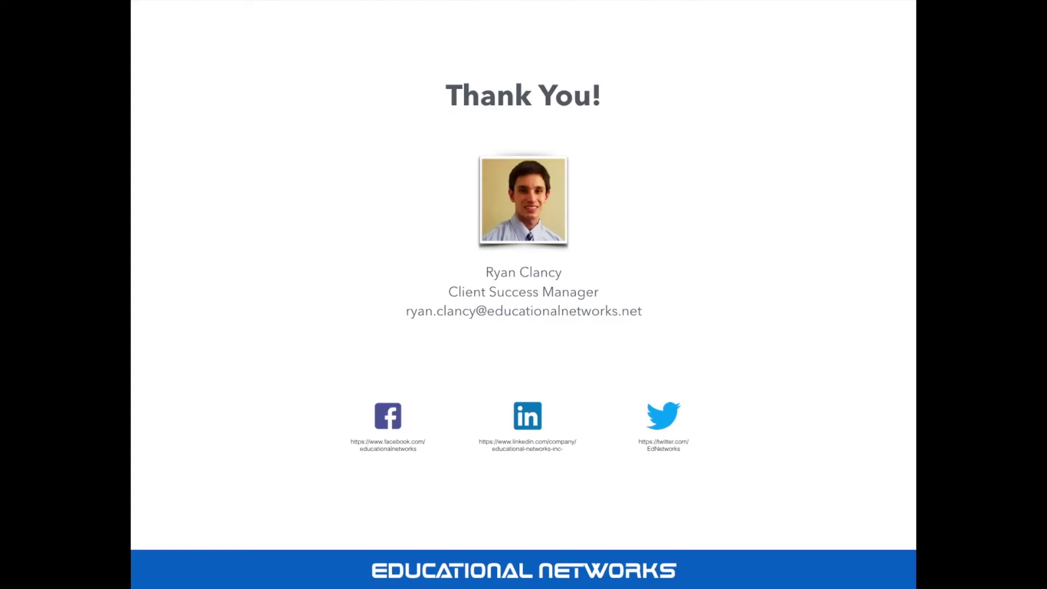